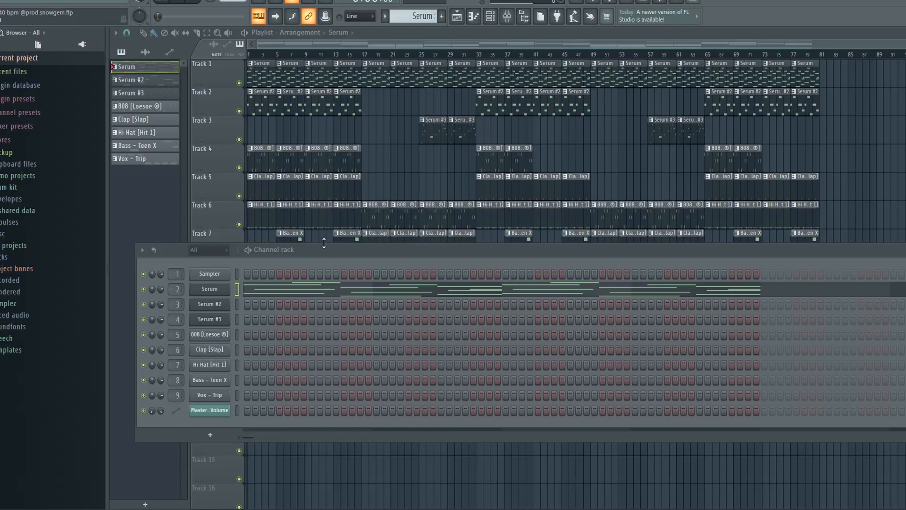
Reposition the Channel rack over the playlist and inspect the Serum channel's synth settings, closing the plugin window when done.
drag(313, 248, 333, 215)
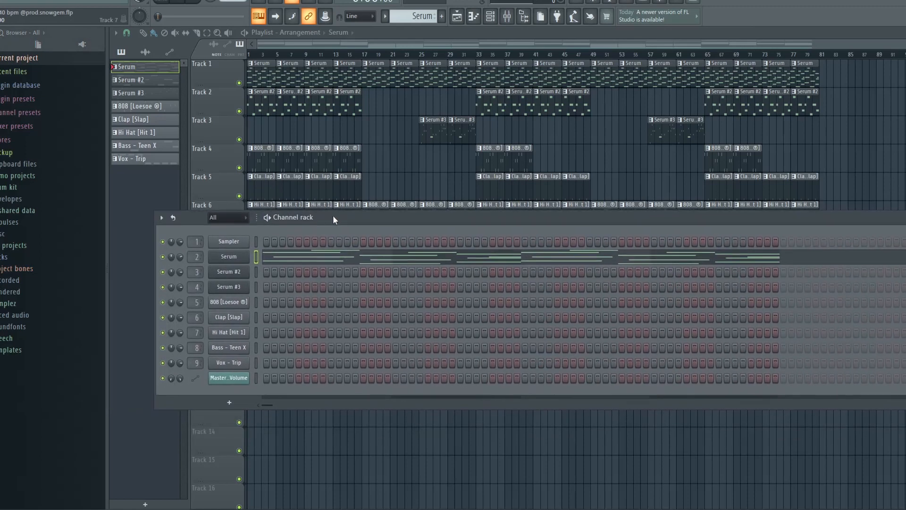
click(228, 256)
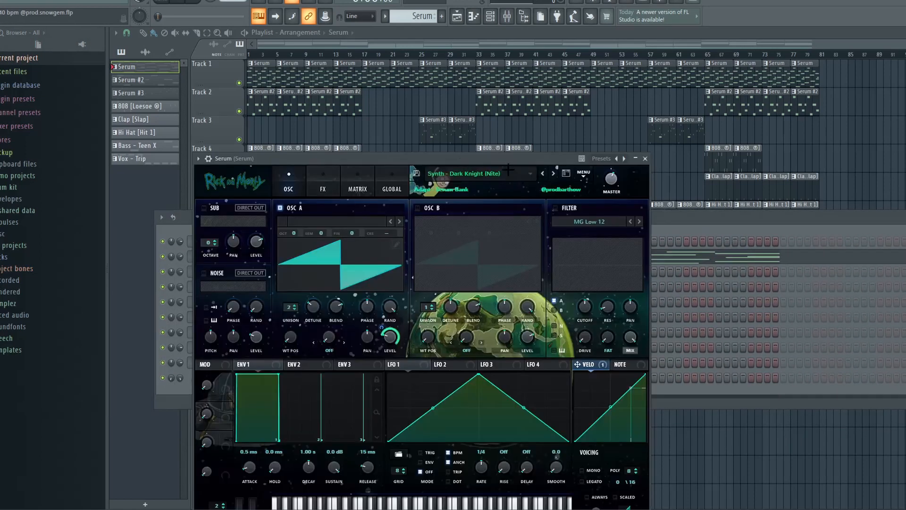
click(644, 159)
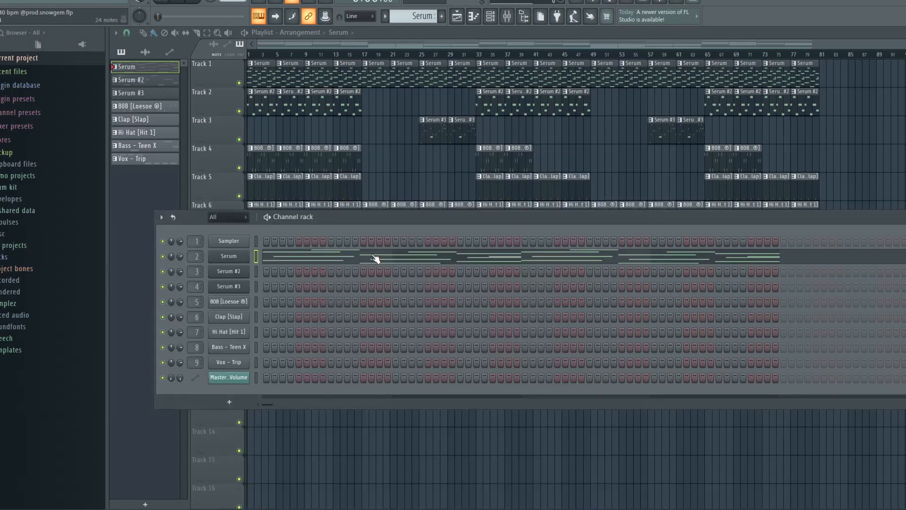
click(243, 256)
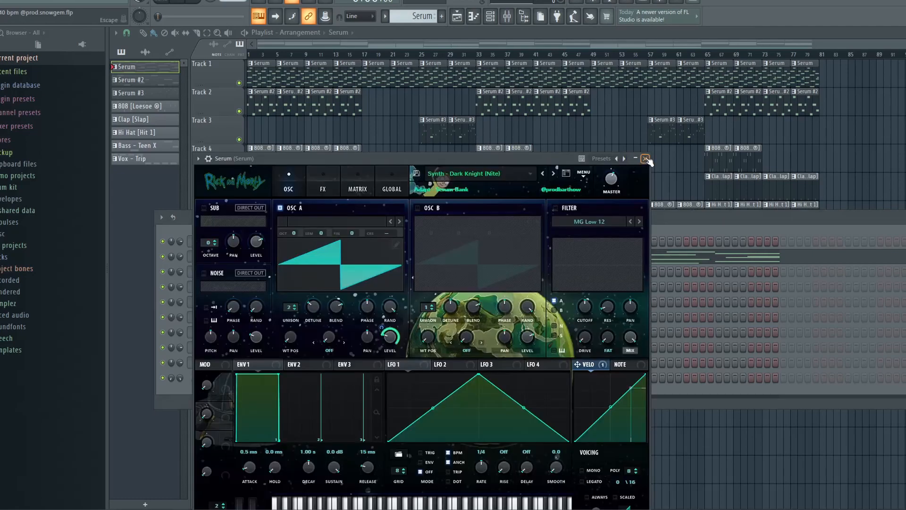
click(645, 158)
Open the piano roll of the Serum channel and examine its melody notes over the opening bars.
click(376, 259)
scroll(356, 243, up, 4)
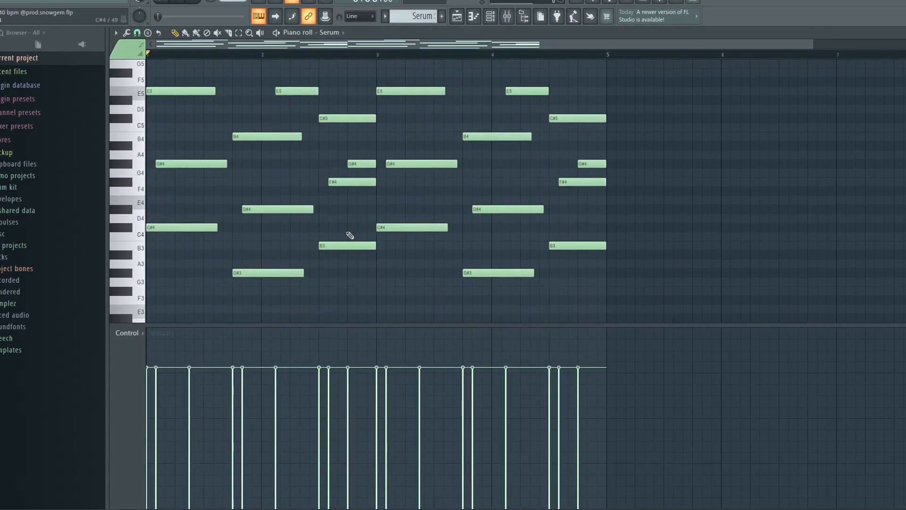
scroll(340, 233, up, 2)
scroll(334, 226, down, 2)
scroll(367, 218, up, 4)
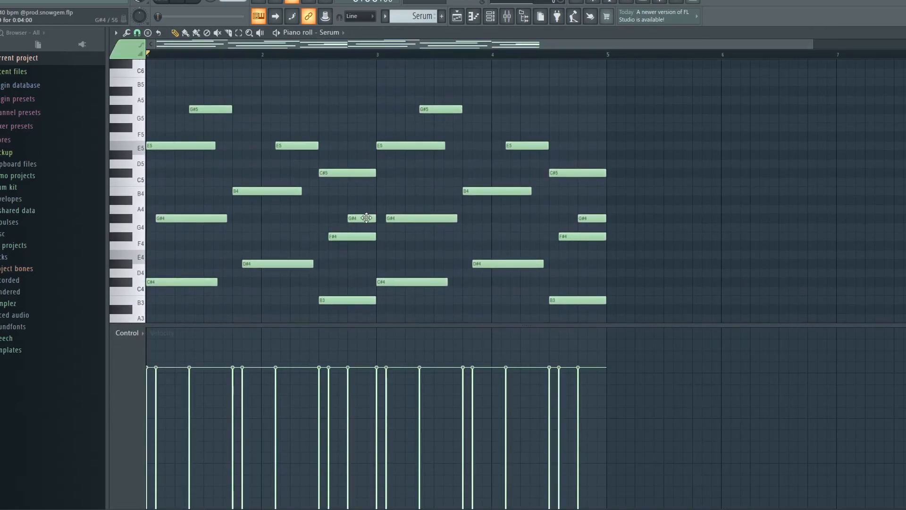
scroll(210, 131, down, 2)
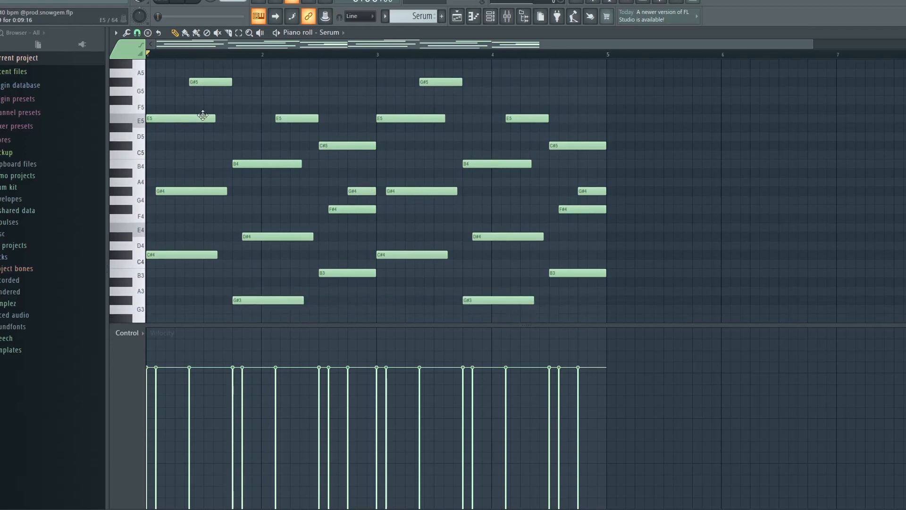
scroll(203, 135, up, 3)
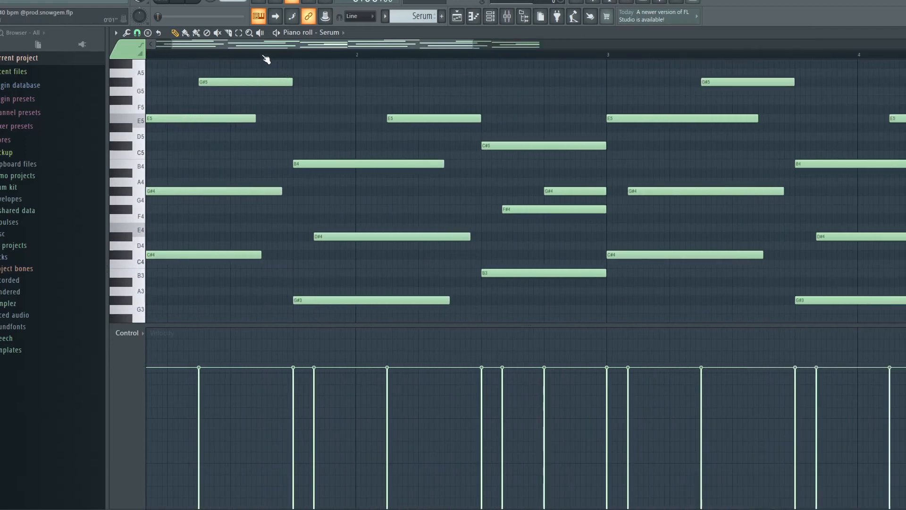
scroll(192, 89, left, 1)
scroll(198, 188, up, 3)
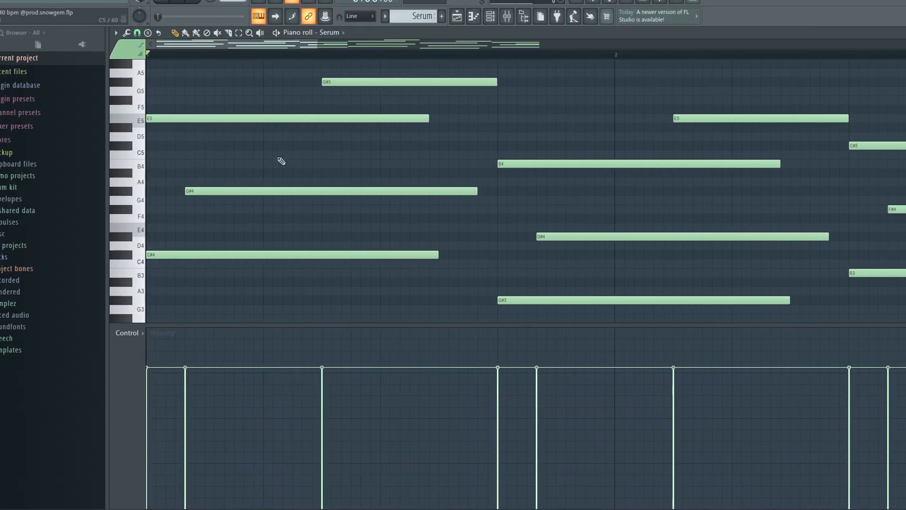
scroll(282, 161, down, 3)
scroll(263, 162, up, 3)
click(127, 32)
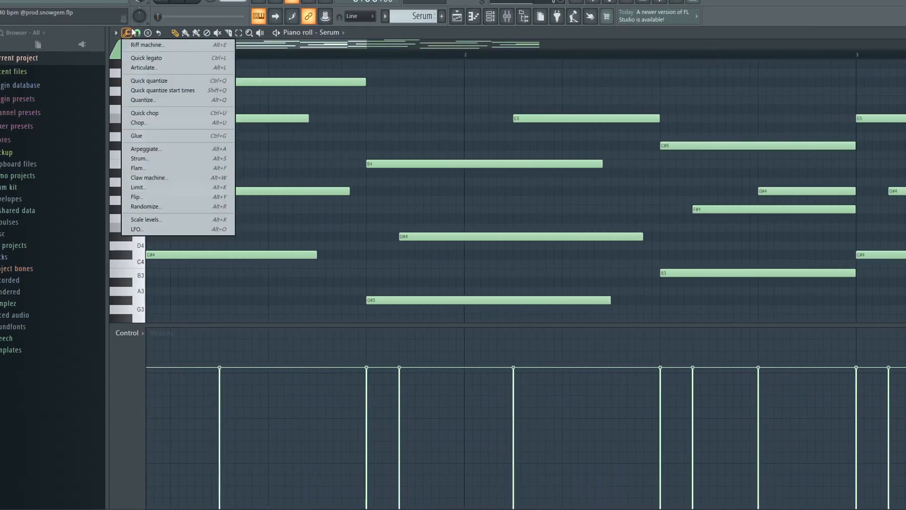
click(324, 108)
right_click(324, 109)
scroll(263, 160, down, 3)
scroll(236, 144, up, 2)
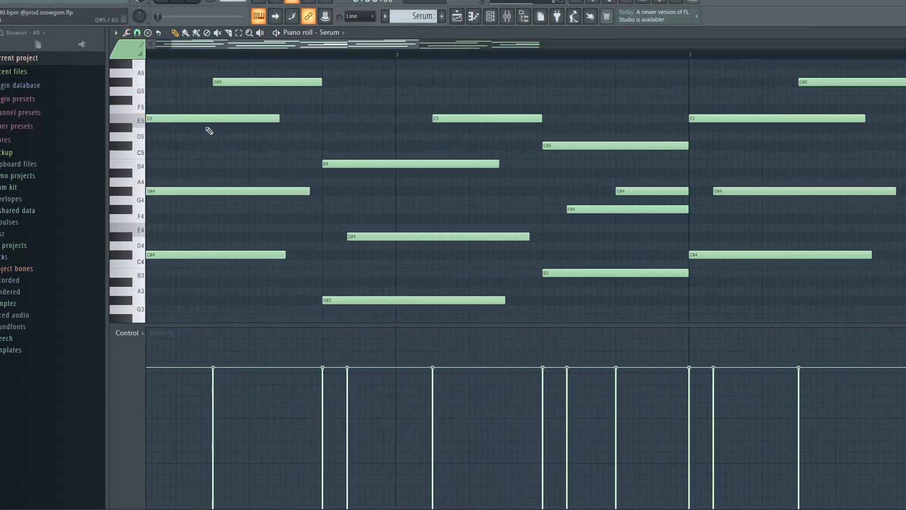
drag(252, 45, 230, 44)
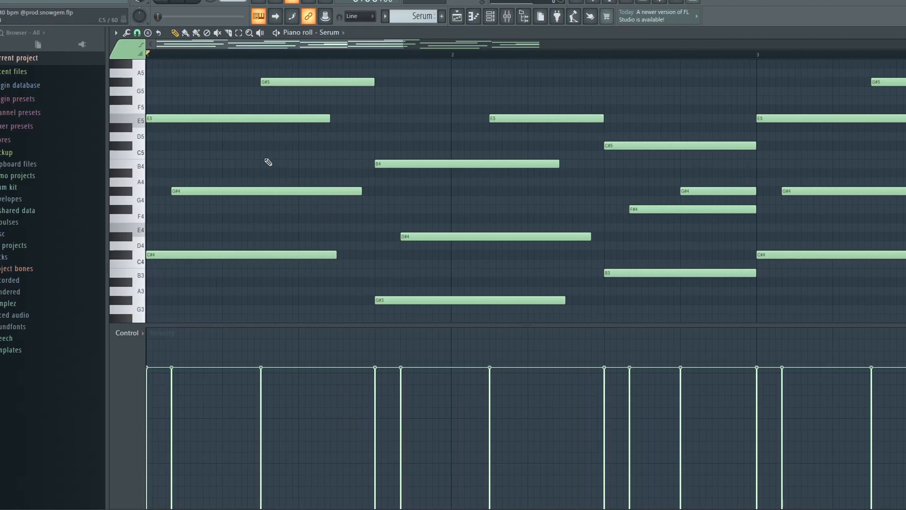
Lower the first E5 note by one octave to E4 and align the first G#4 note with the start of bar 1.
drag(267, 110, 259, 141)
key(ctrl+Down)
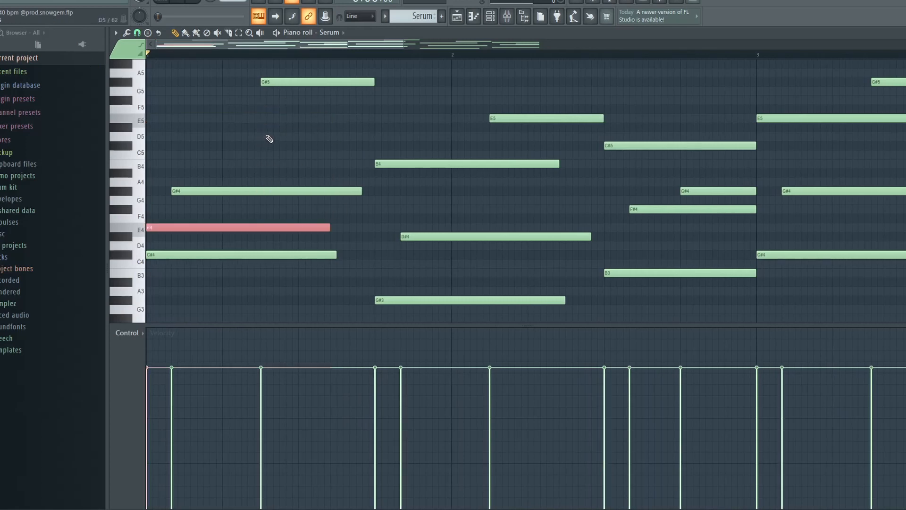
mouse_move(201, 191)
mouse_down()
mouse_move(174, 182)
mouse_move(205, 192)
mouse_up()
click(205, 192)
right_click(204, 189)
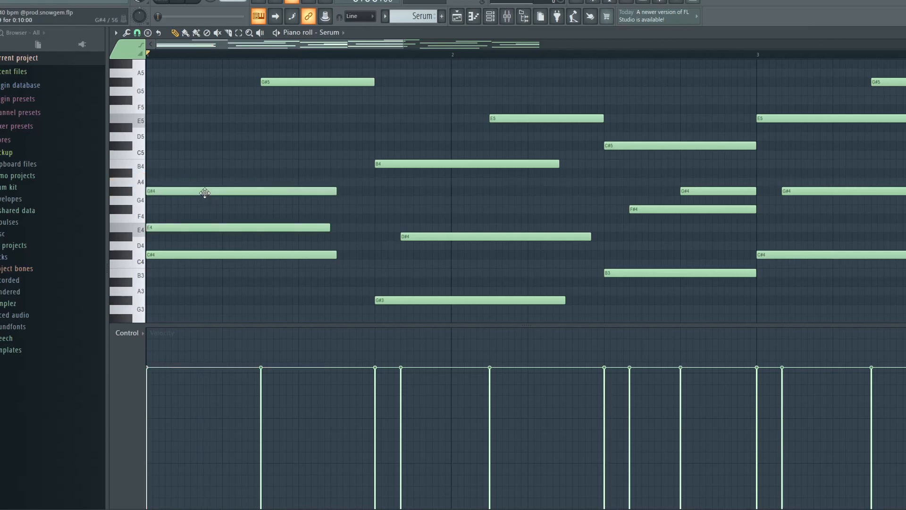
Play the piano roll from the start to hear the stacked first chord.
scroll(269, 56, down, 2)
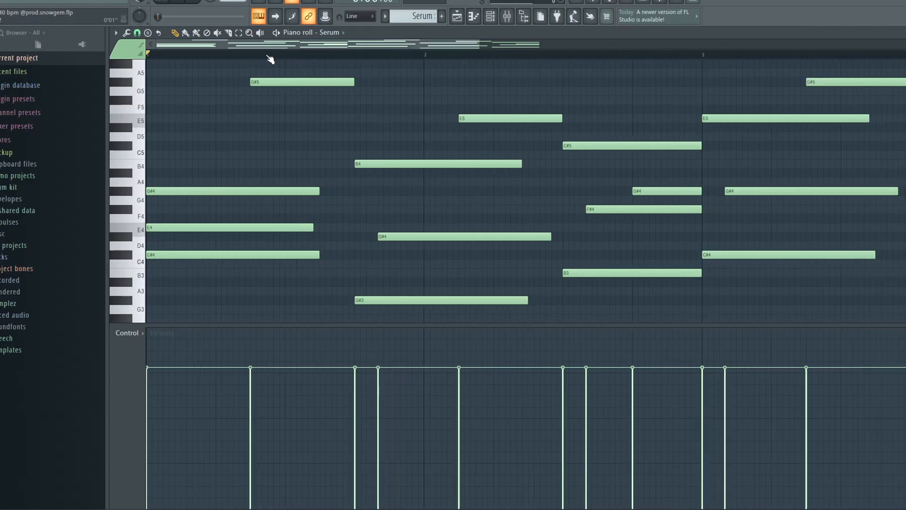
click(277, 34)
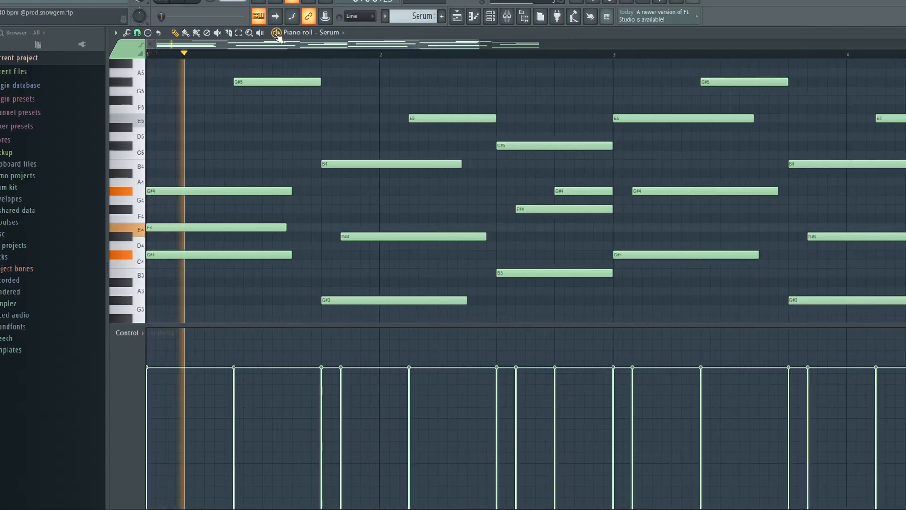
click(276, 34)
click(277, 34)
click(276, 34)
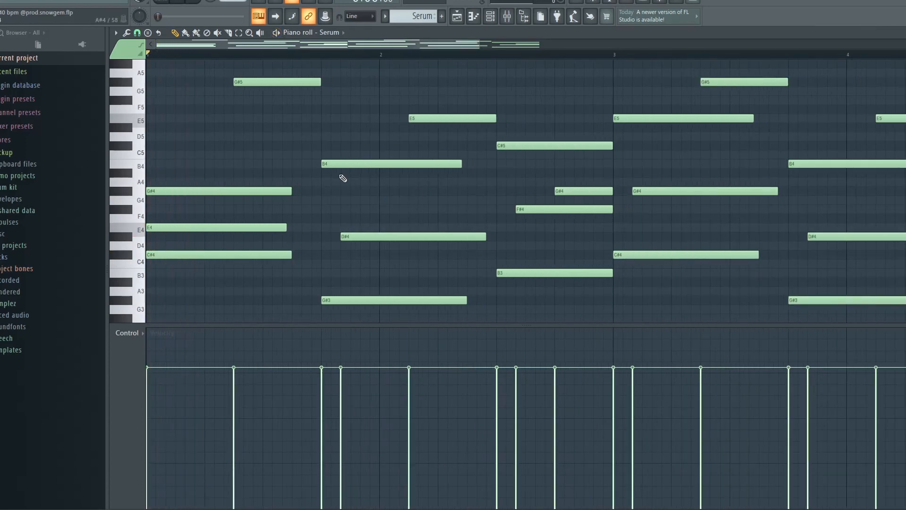
Align the second chord's D#4 note with its G#3 root and lower its B4 note by one octave to B3.
drag(371, 236, 351, 232)
click(354, 163)
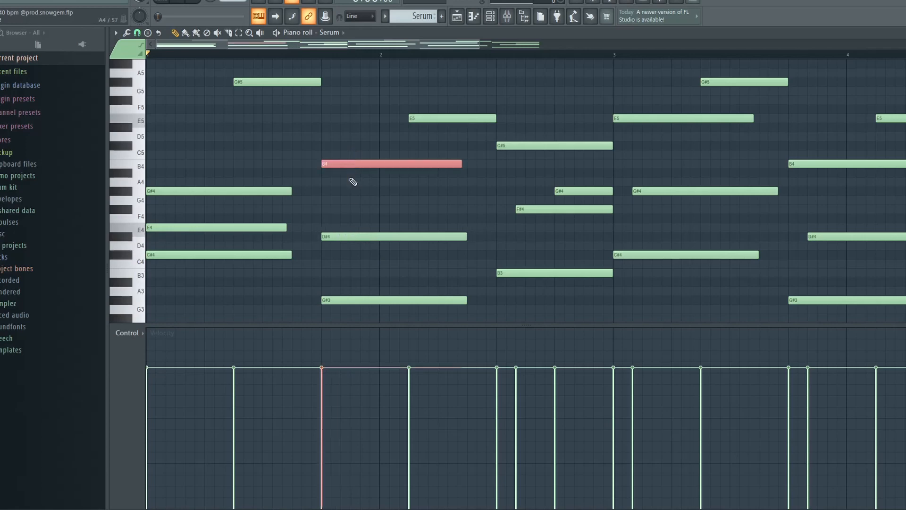
key(ctrl+Down)
Play the first and second chords in turn to compare how they sound.
click(326, 55)
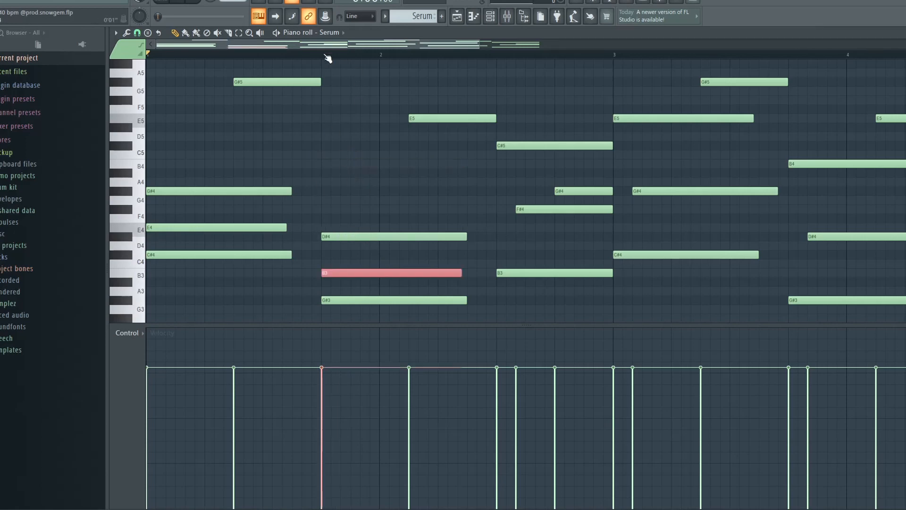
key(space)
key(space)
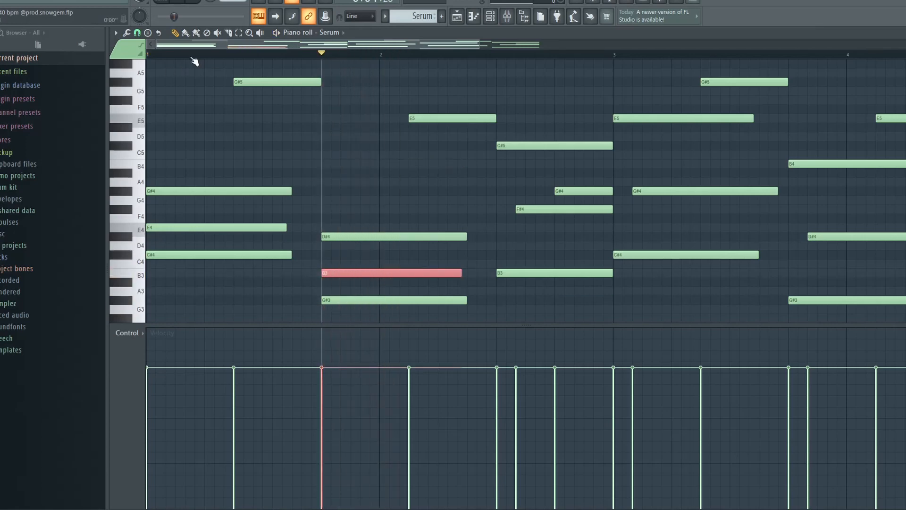
click(154, 55)
key(space)
key(space)
click(327, 55)
key(space)
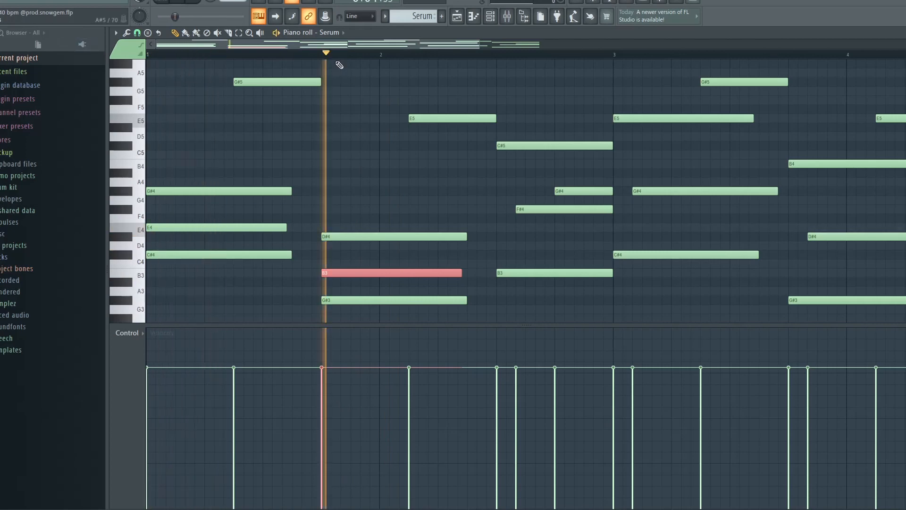
key(space)
click(149, 56)
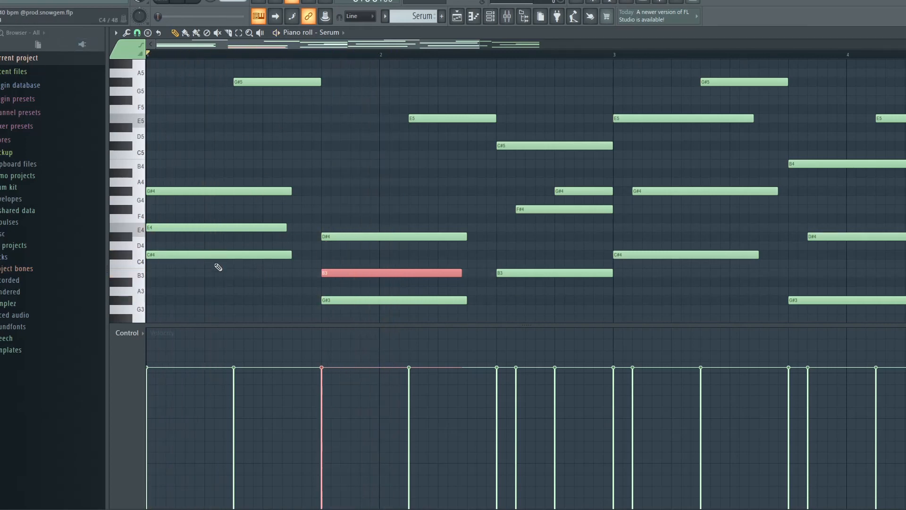
mouse_move(188, 259)
mouse_down()
mouse_move(186, 300)
mouse_move(182, 252)
mouse_up()
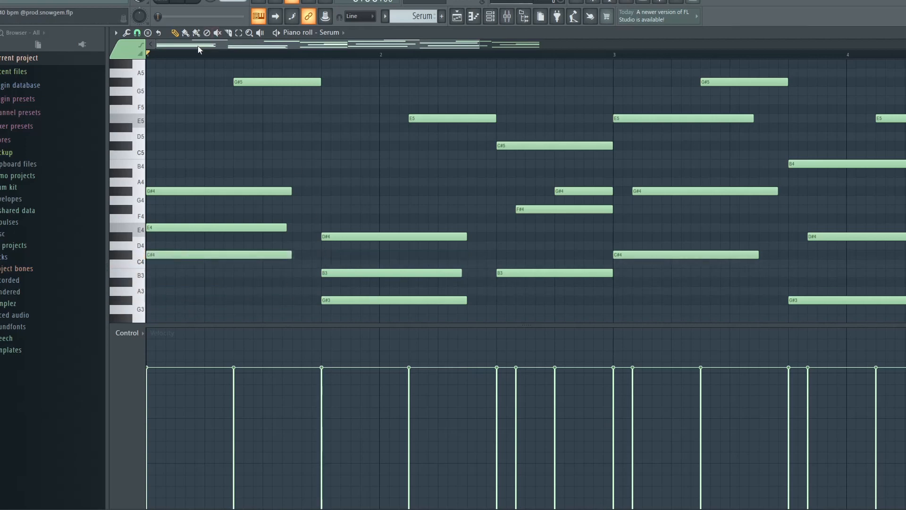
key(space)
key(space)
drag(316, 55, 322, 54)
key(space)
key(space)
Audition the lowest notes of the first three chords: C#4, G#3 and B3.
scroll(401, 180, down, 5)
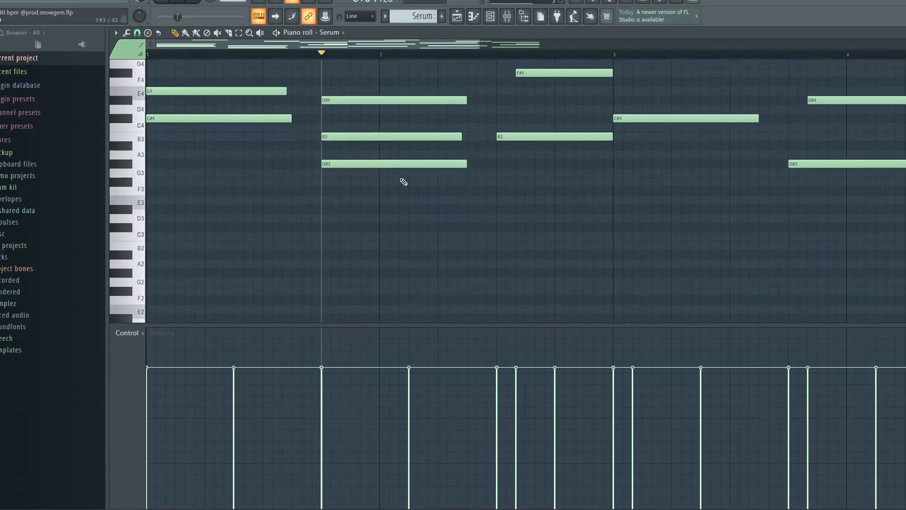
scroll(388, 177, up, 2)
click(228, 172)
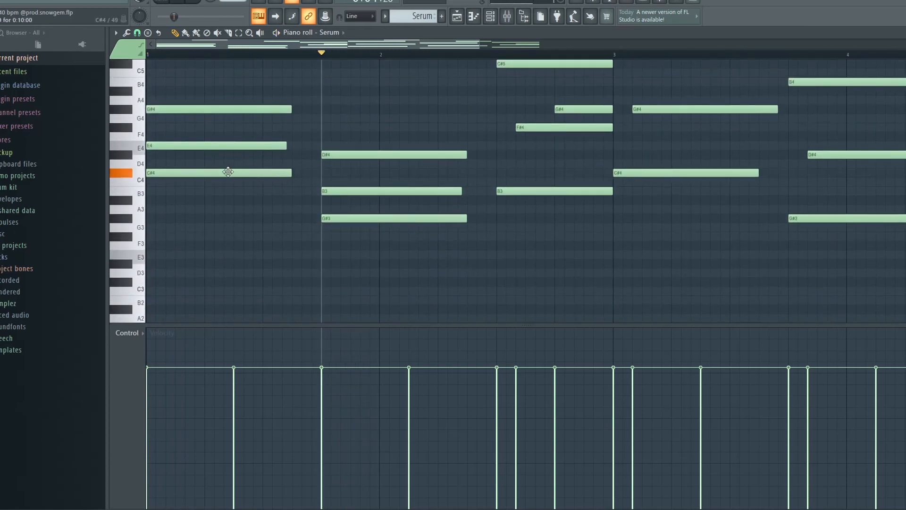
click(381, 219)
click(528, 192)
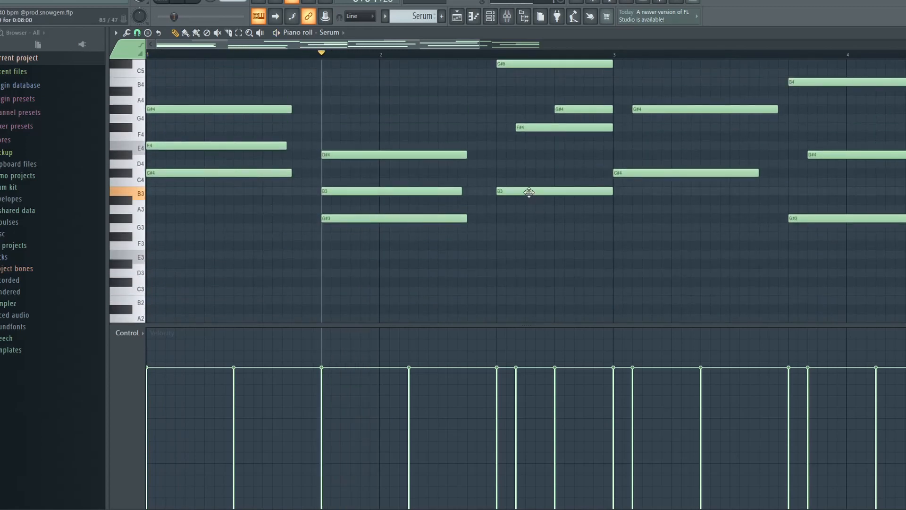
Lower the third chord's C#5 note by one octave to C#4 and align its F#4 note with the chord's start.
scroll(534, 142, up, 2)
click(528, 101)
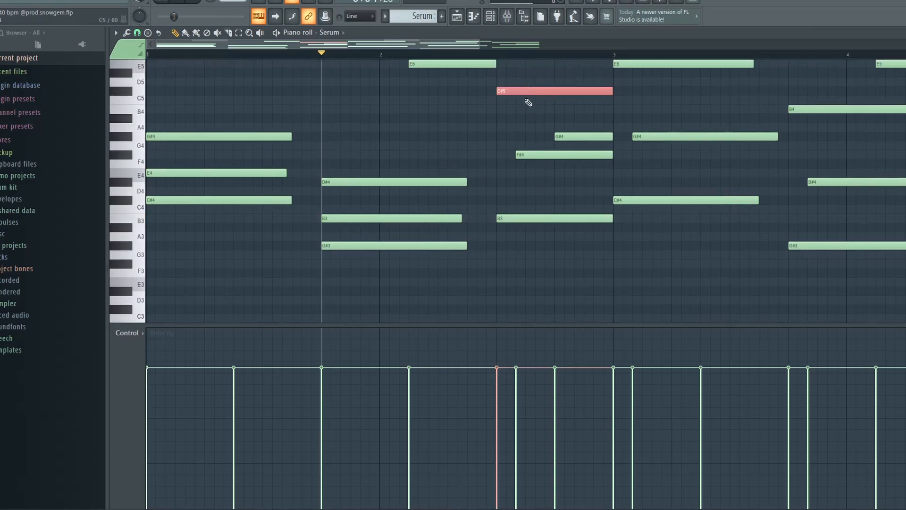
key(ctrl+Down)
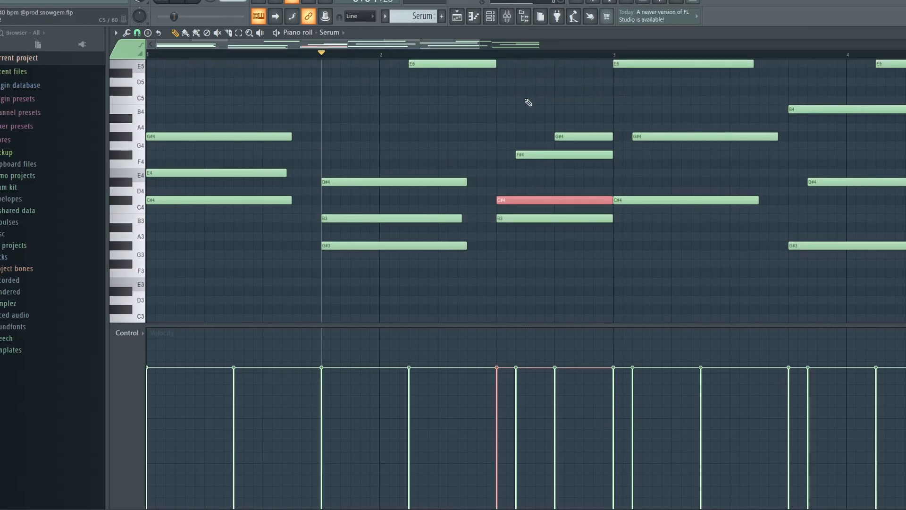
click(499, 54)
scroll(519, 79, up, 1)
drag(520, 182, 500, 183)
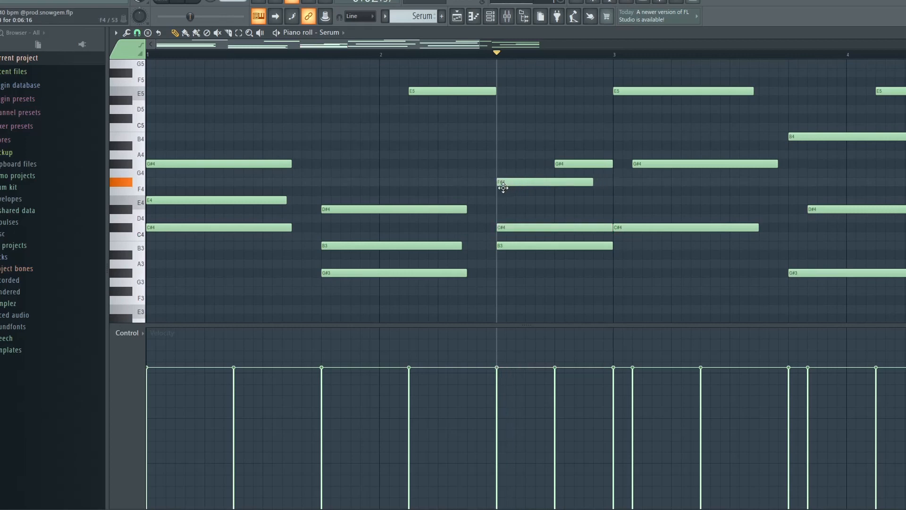
Play the third chord on its own and the chord progression from the start of the pattern.
key(space)
key(space)
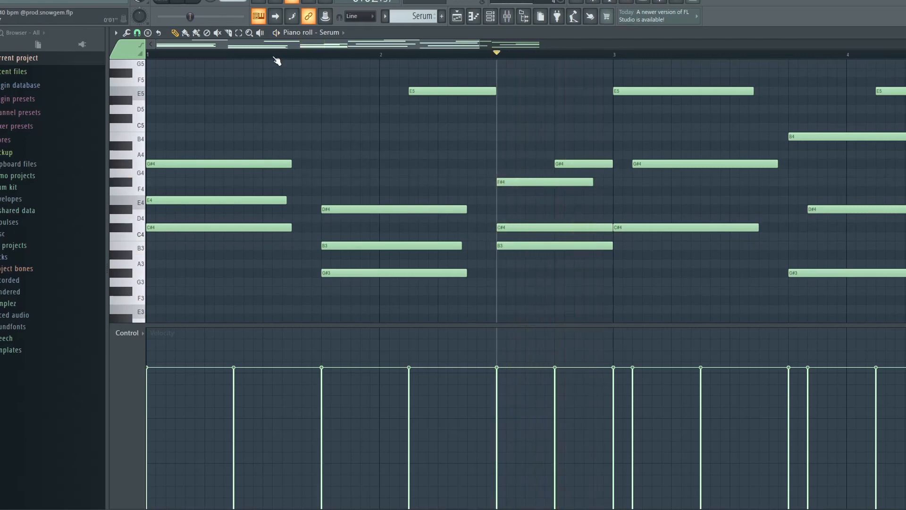
click(176, 54)
key(space)
key(space)
key(space)
key(space)
drag(163, 54, 105, 56)
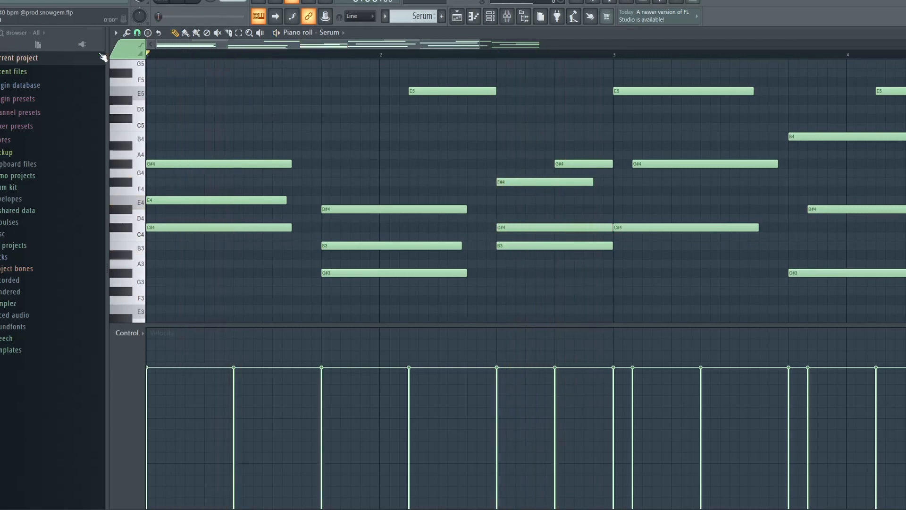
key(space)
scroll(367, 163, up, 1)
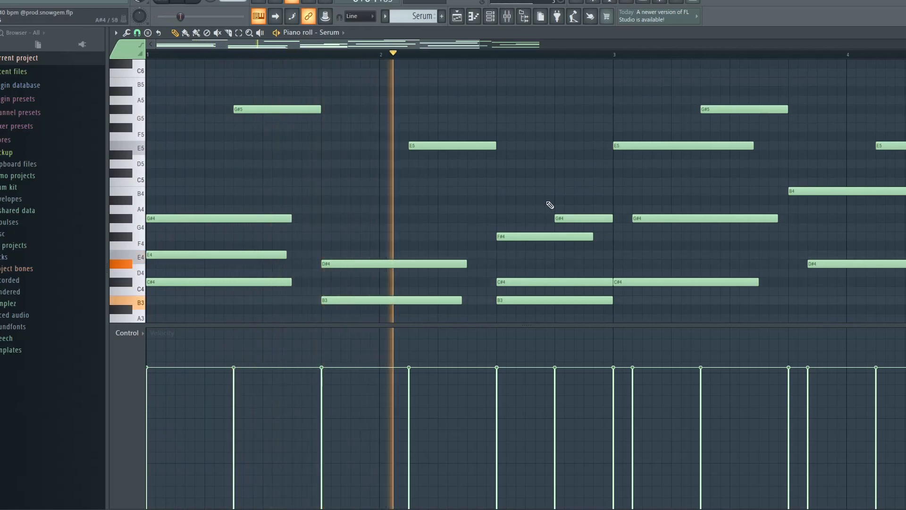
scroll(604, 216, down, 2)
key(space)
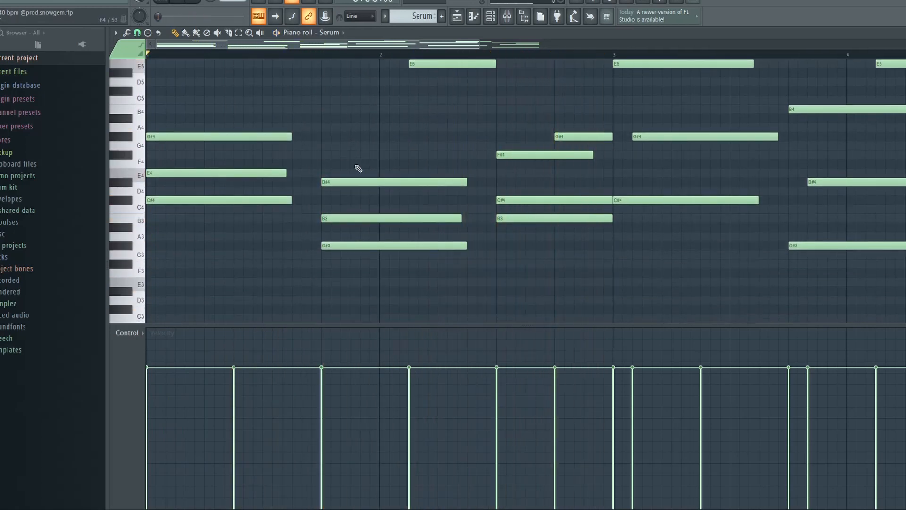
Raise the first chord's E4 note by one octave to E5.
scroll(325, 187, up, 2)
ctrl+click(253, 228)
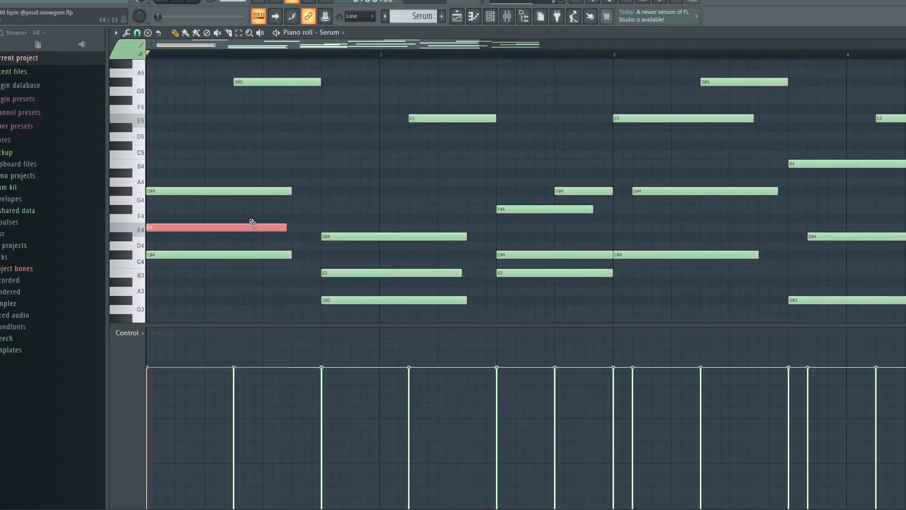
key(ctrl+Up)
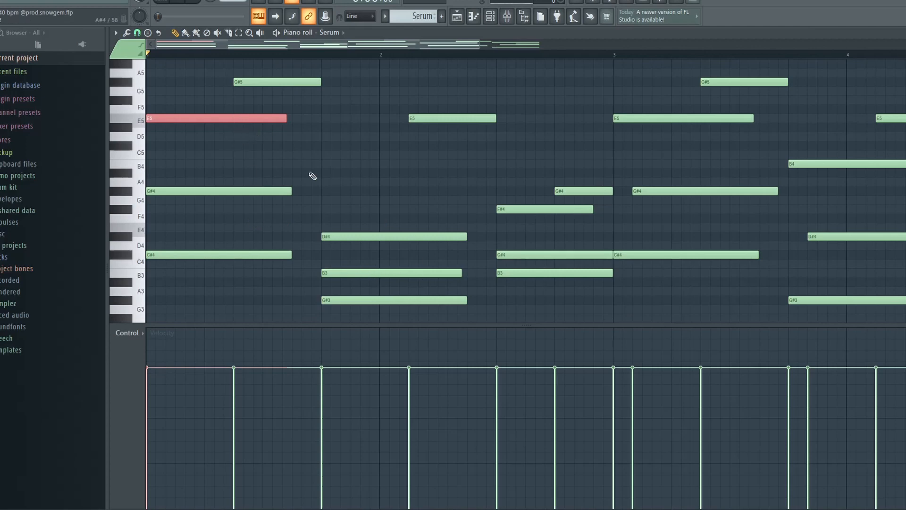
Raise the second chord's B3 and the third chord's C#4 by one octave to B4 and C#5, and play the progression.
drag(334, 260, 365, 277)
key(ctrl+Up)
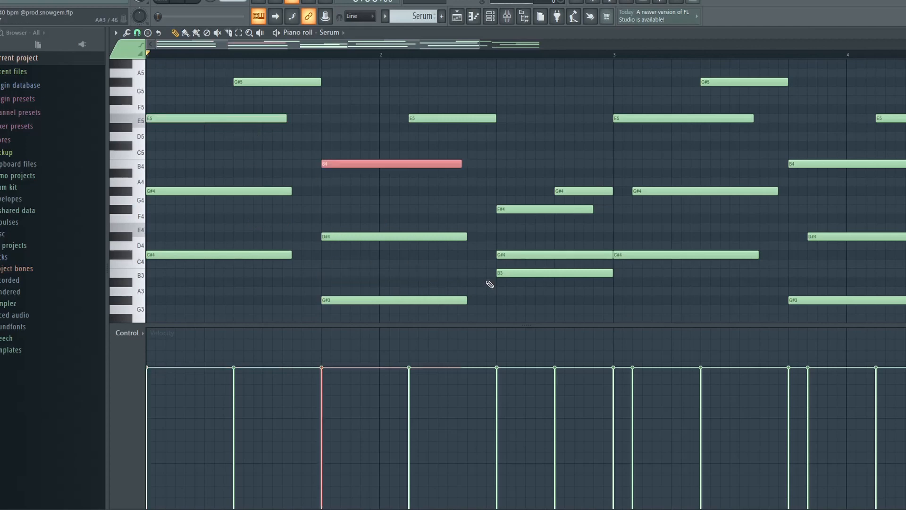
ctrl+click(576, 253)
key(ctrl+Up)
key(space)
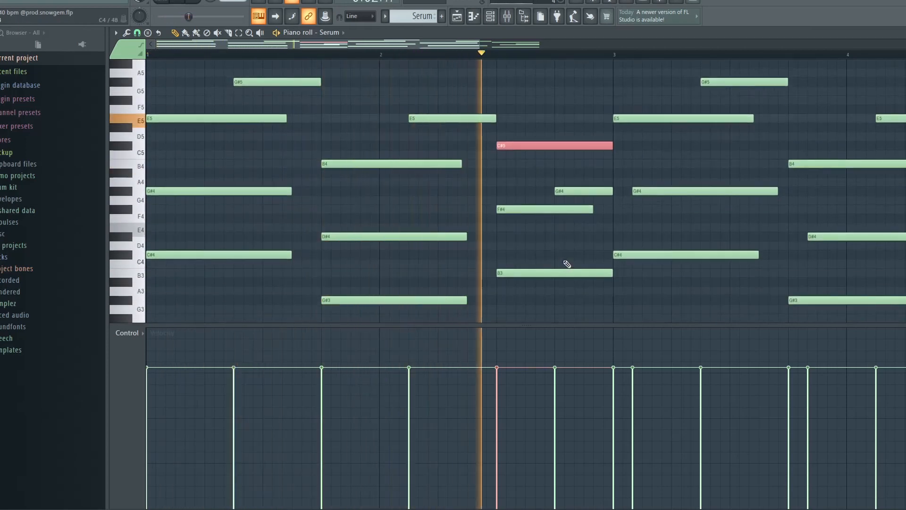
key(space)
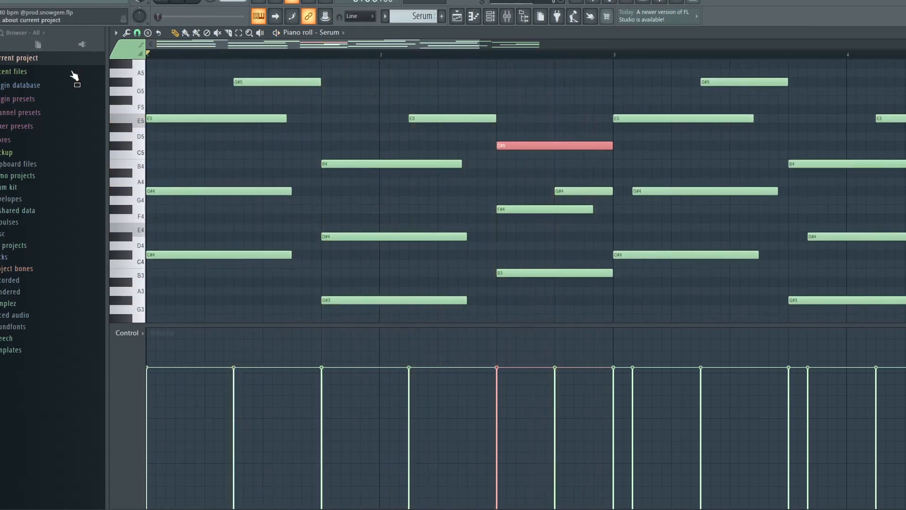
Delay the middle notes of the first three chords, G#4, D#4 and F#4, so each starts slightly after its bass note.
drag(184, 191, 203, 192)
key(space)
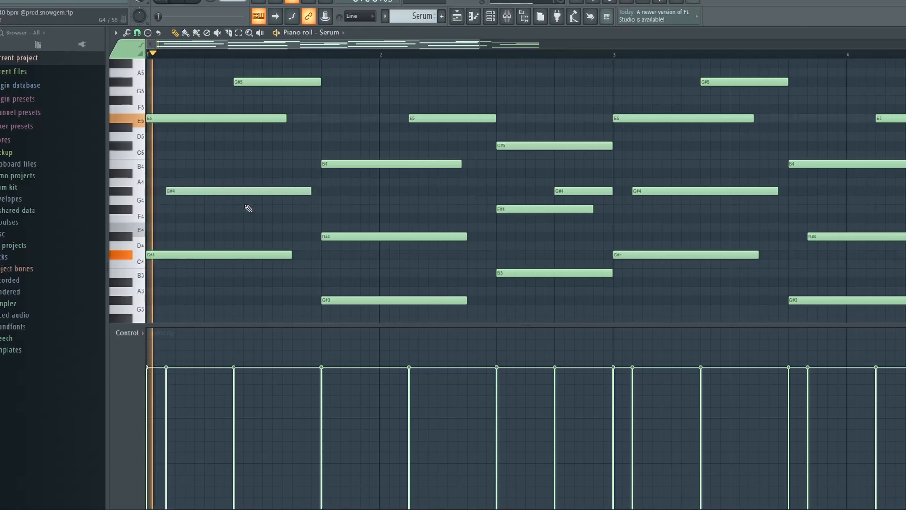
drag(352, 237, 372, 237)
key(space)
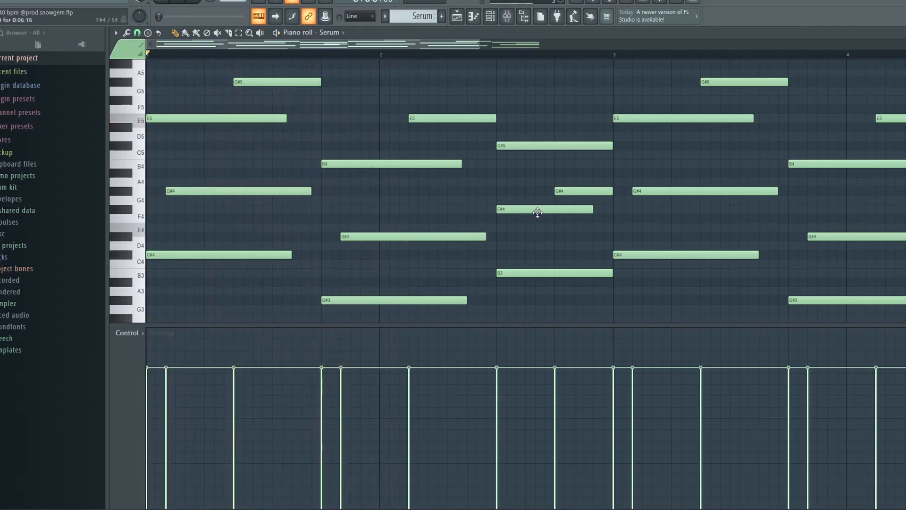
drag(536, 211, 556, 212)
Review the restored Serum melody's voicings and play the pattern from the start.
scroll(579, 253, down, 1)
scroll(579, 253, down, 1)
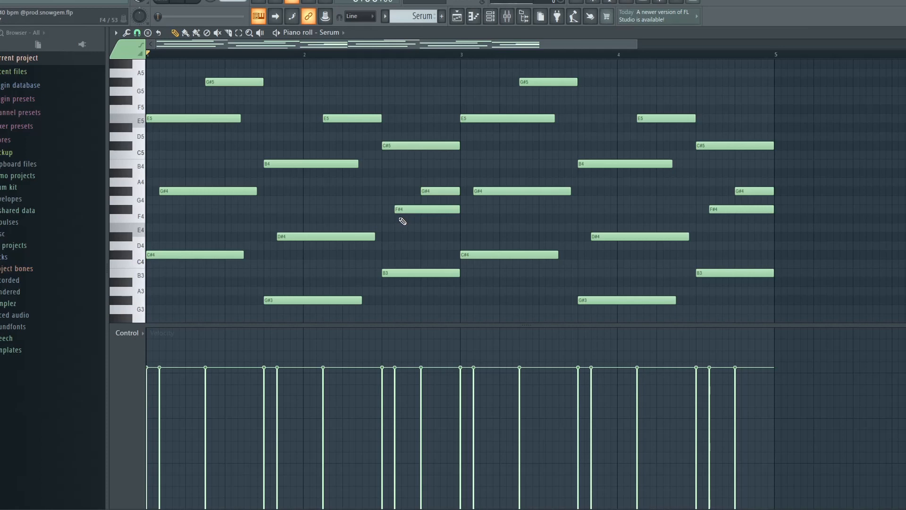
scroll(294, 142, up, 3)
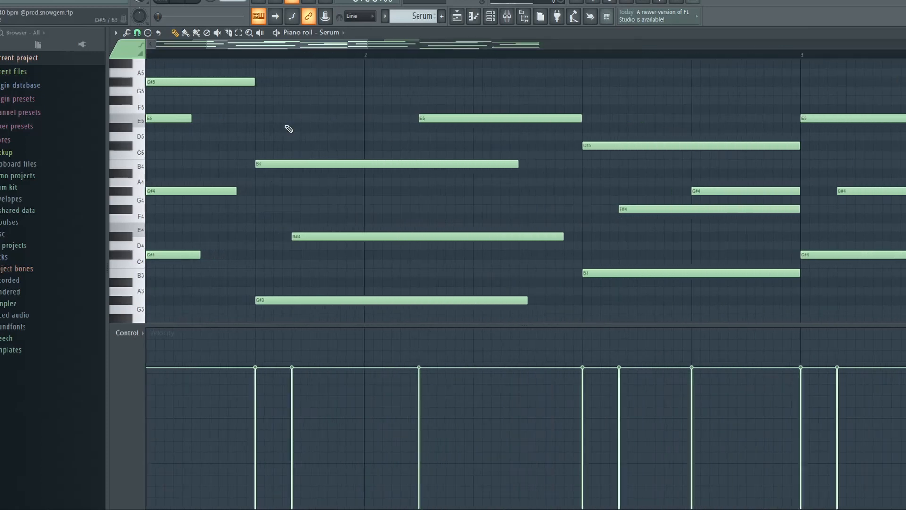
drag(282, 46, 166, 46)
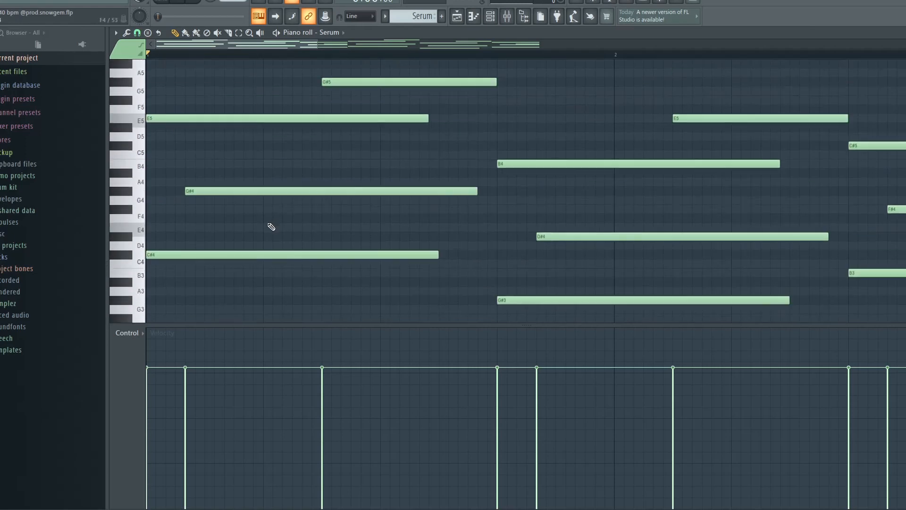
scroll(272, 231, down, 3)
scroll(275, 236, down, 1)
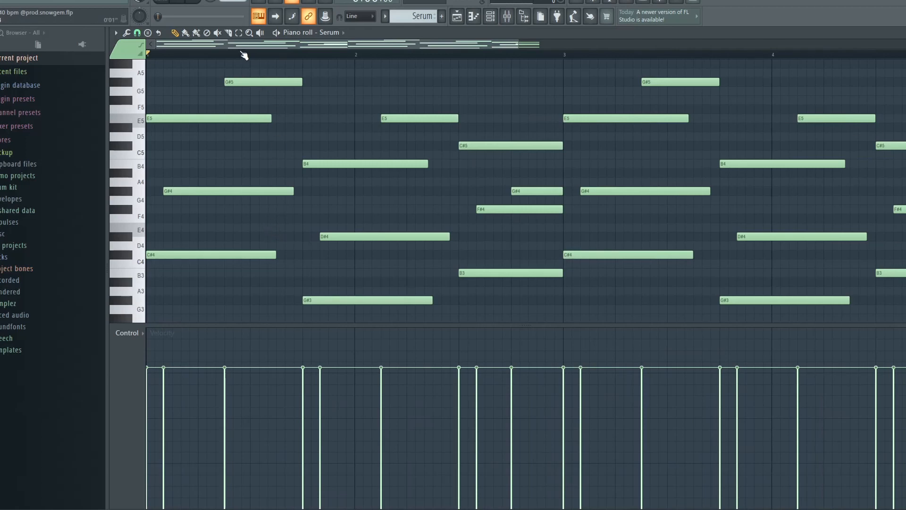
key(space)
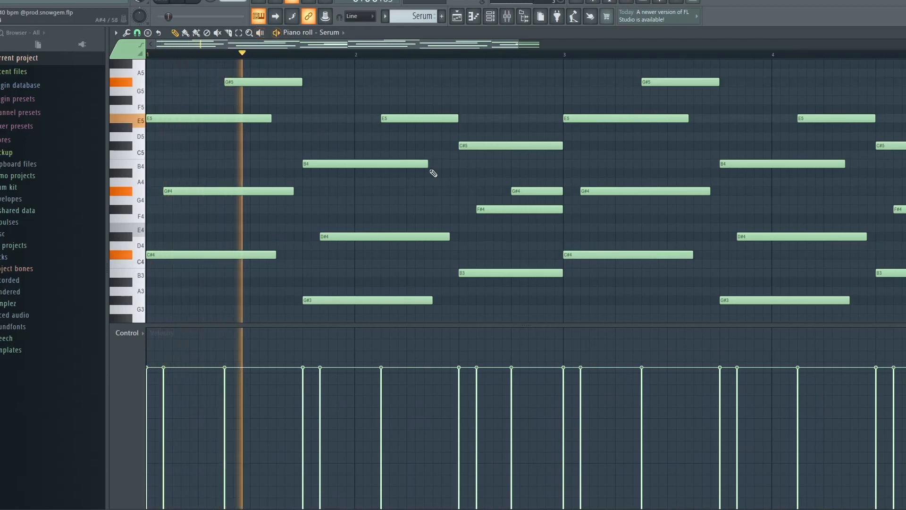
scroll(497, 312, down, 3)
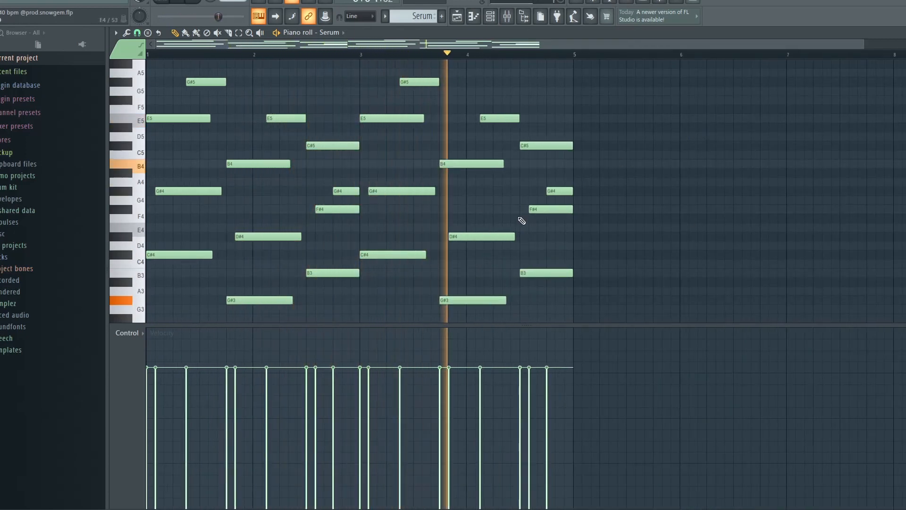
key(space)
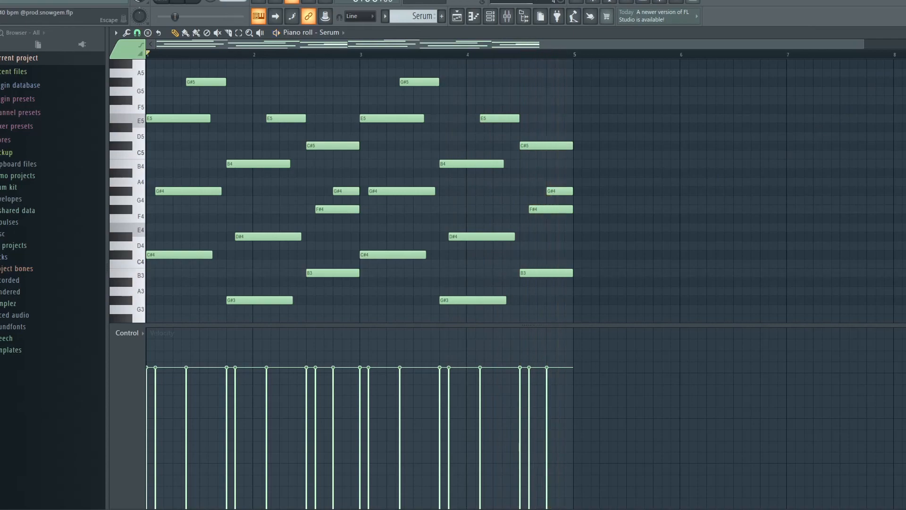
Select the Serum #2 pattern, open its notes in the piano roll and play the melody.
click(904, 32)
click(157, 81)
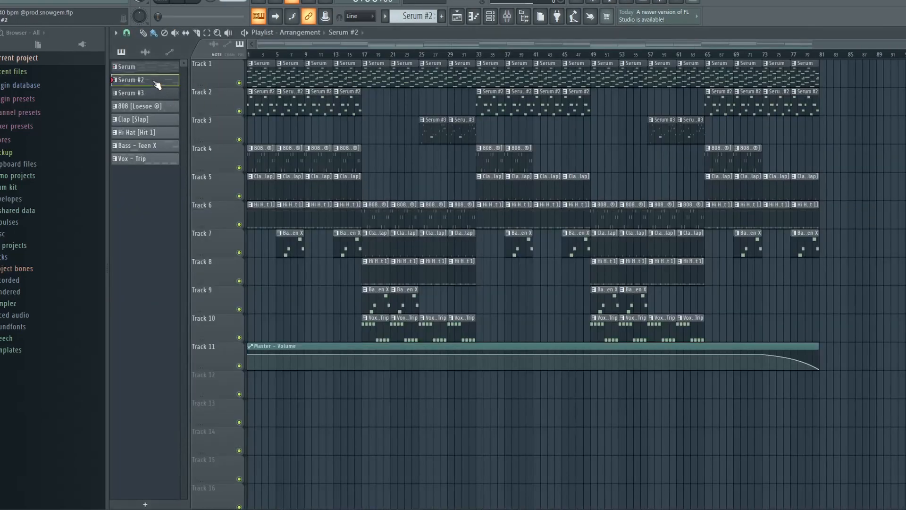
key(F6)
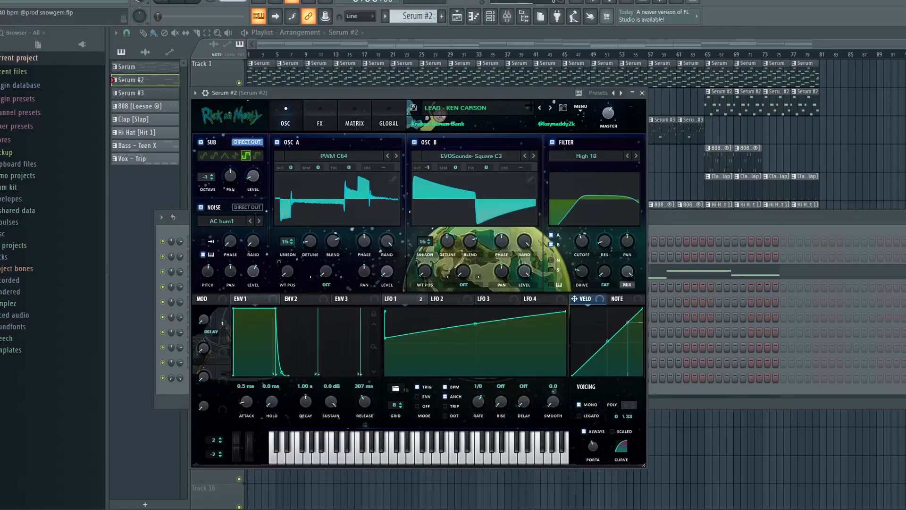
click(643, 94)
click(374, 272)
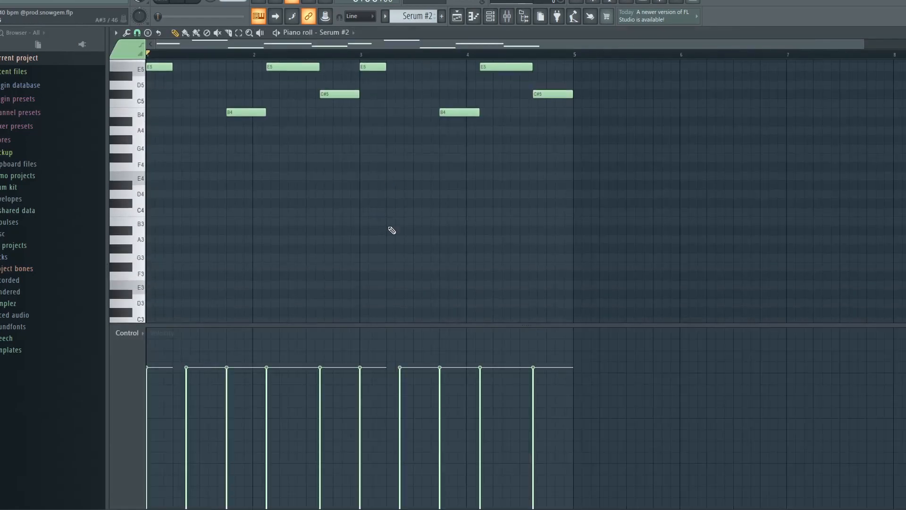
key(space)
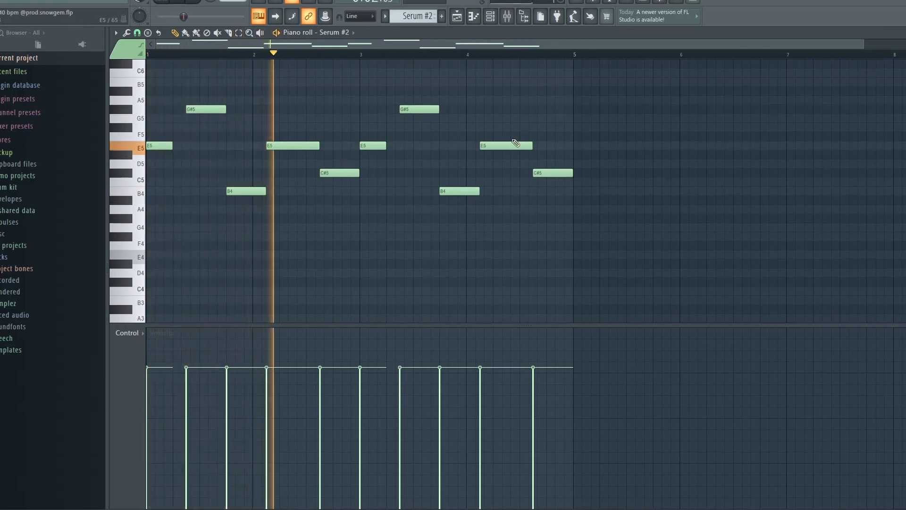
Examine the Serum #2 synth's settings while its pattern plays.
click(905, 33)
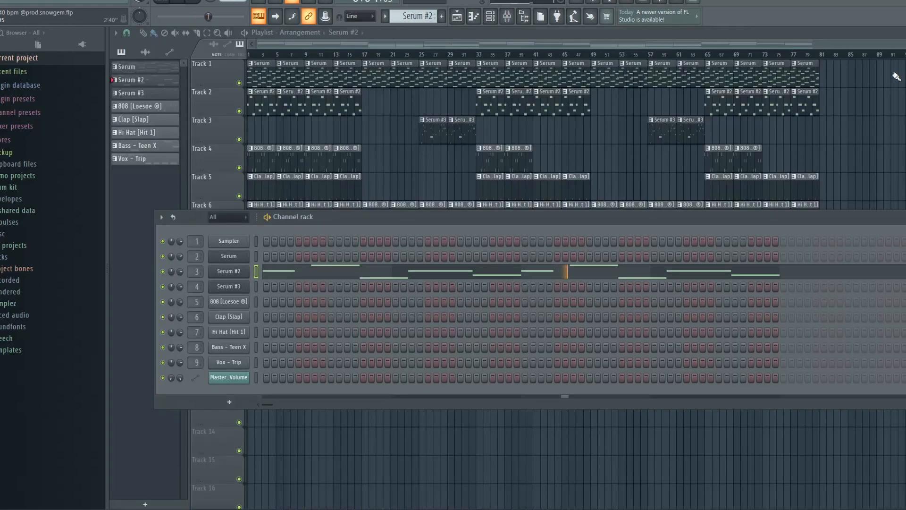
click(225, 272)
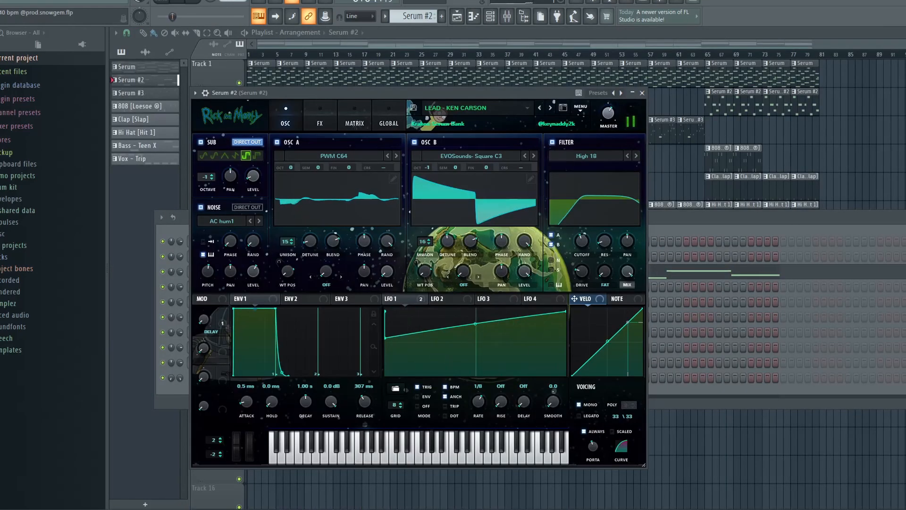
click(642, 93)
View the Serum #3 synth's settings and open the Serum #3 pattern's notes in the piano roll.
click(136, 94)
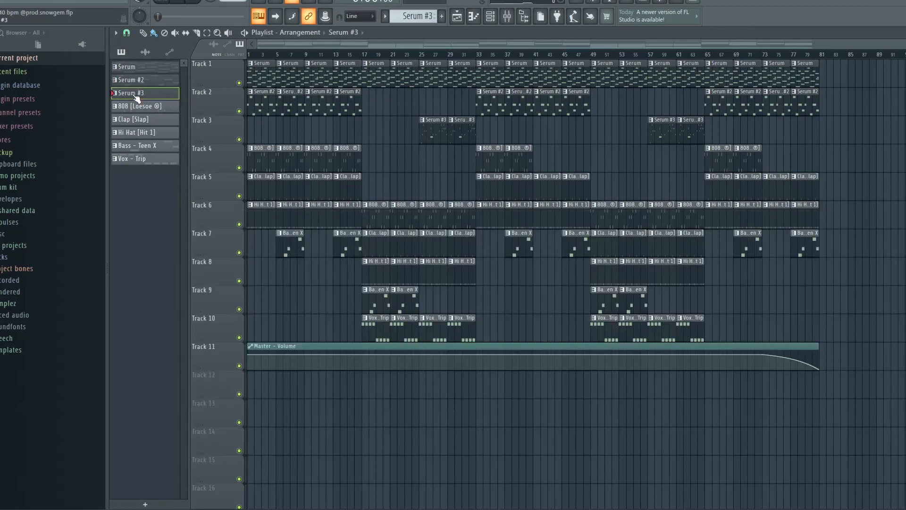
key(F6)
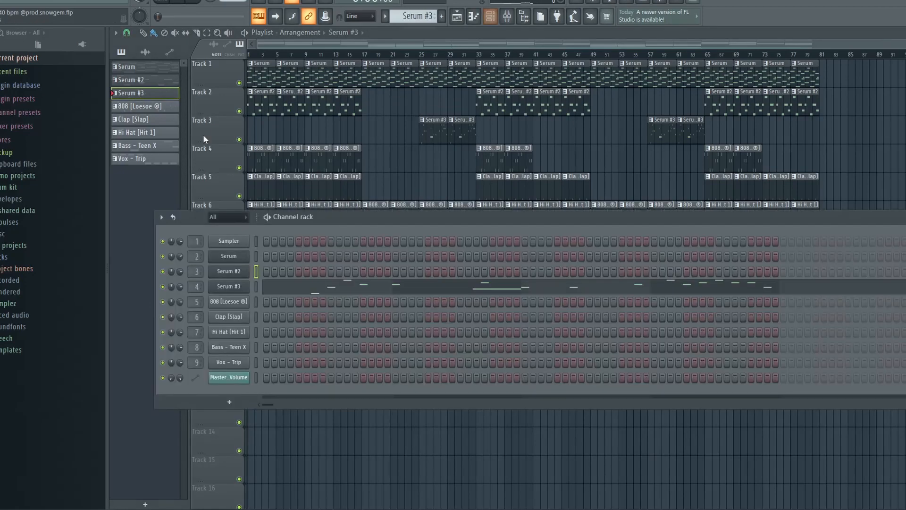
click(238, 289)
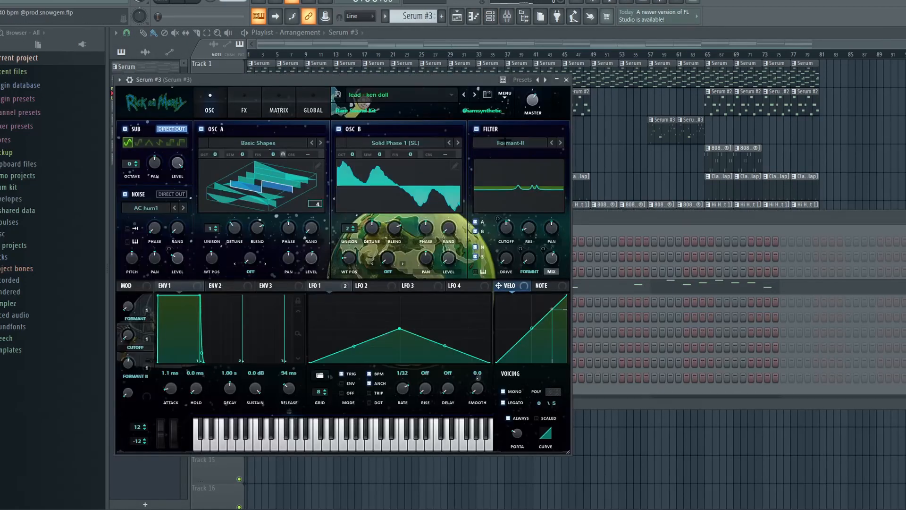
click(568, 80)
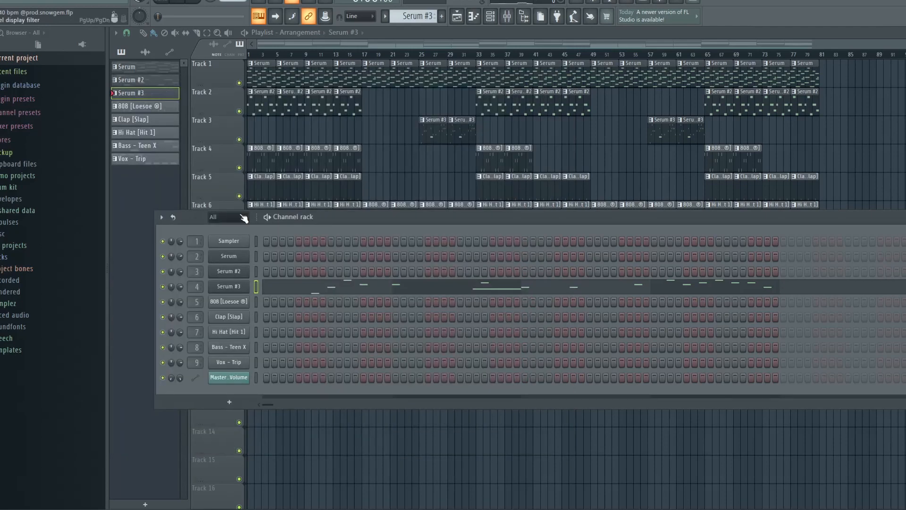
click(333, 290)
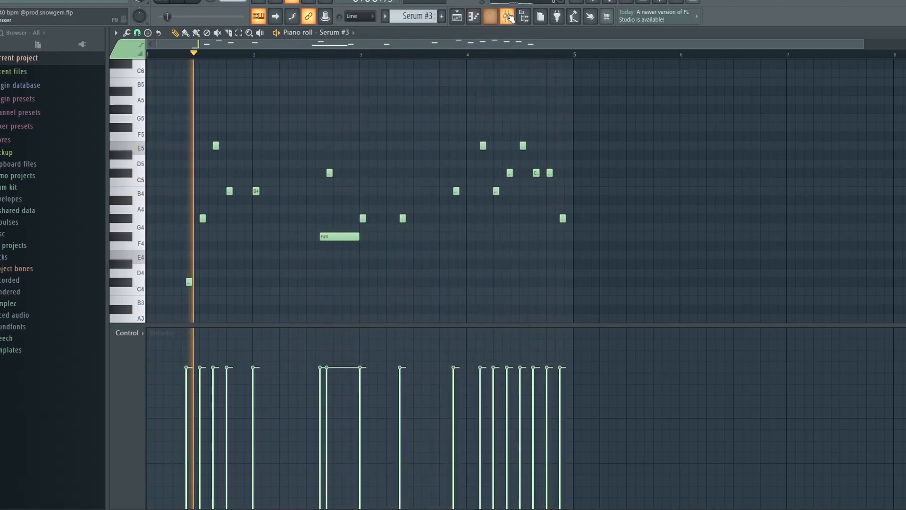
Inspect the Gross Beat effect on the Serum #3 mixer track while the pattern plays.
key(F9)
click(867, 65)
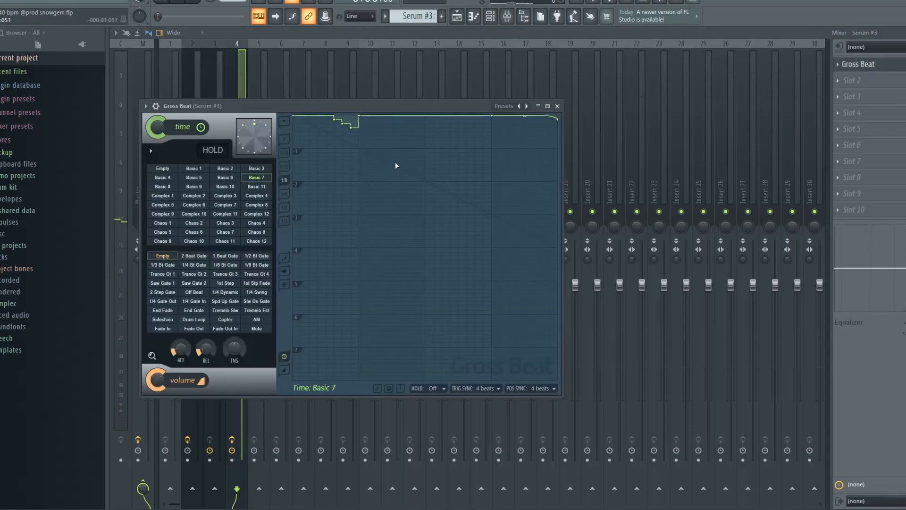
click(557, 107)
key(space)
click(867, 64)
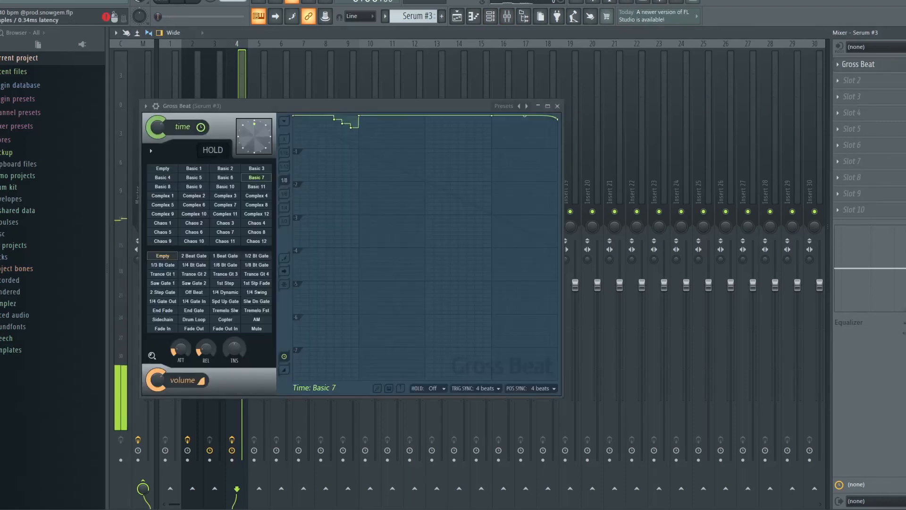
click(557, 107)
Return to the Serum #3 piano roll and play its melody from the start.
click(905, 33)
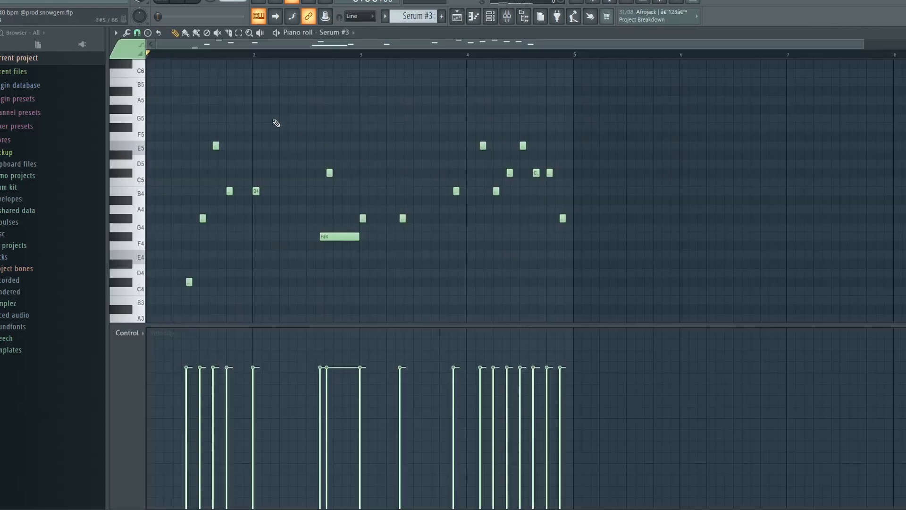
key(space)
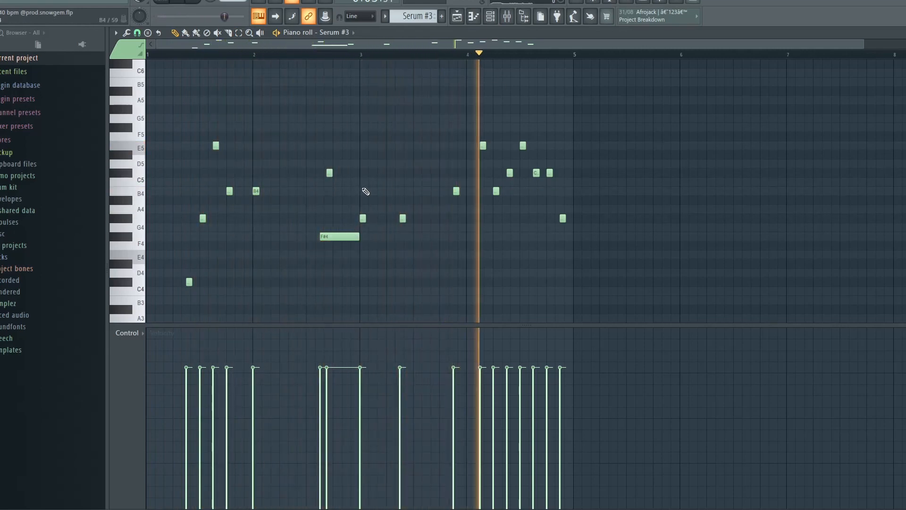
key(space)
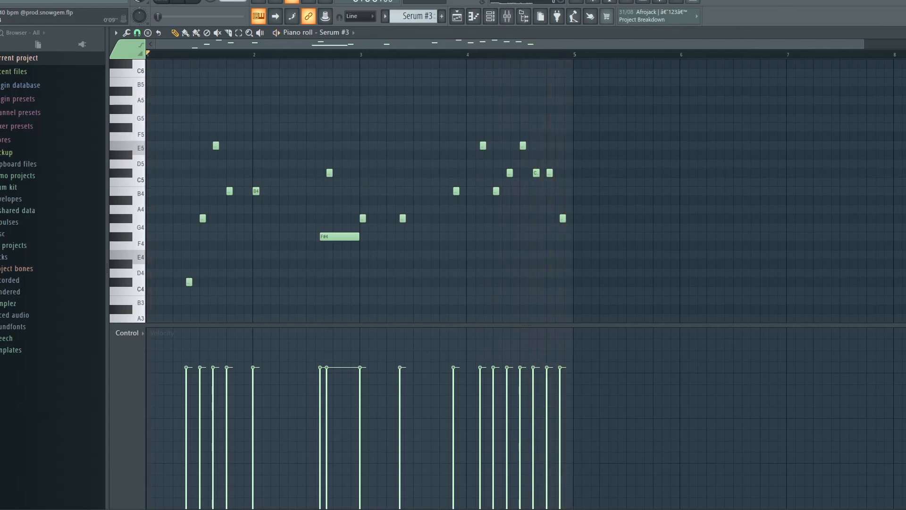
Copy the two Serum #3 clips at bar 25 of the playlist to the start of Track 3.
key(Escape)
key(F6)
click(145, 105)
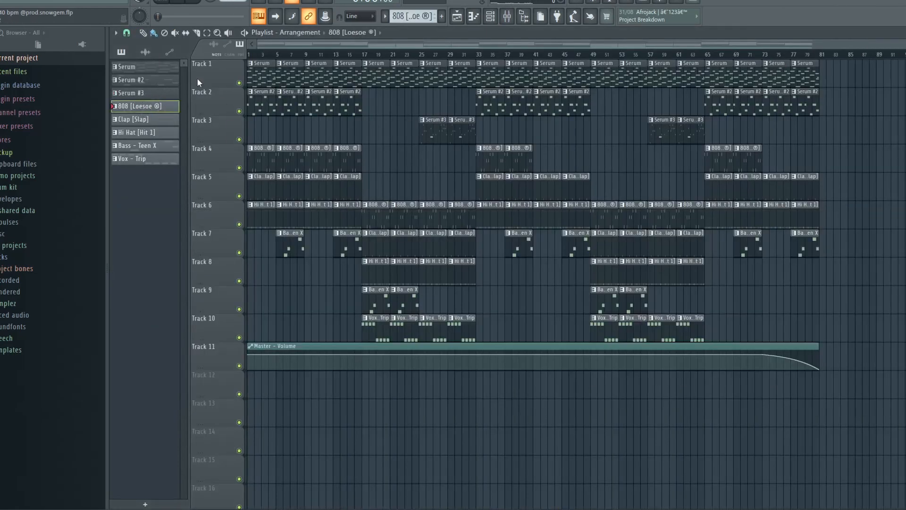
scroll(311, 41, up, 8)
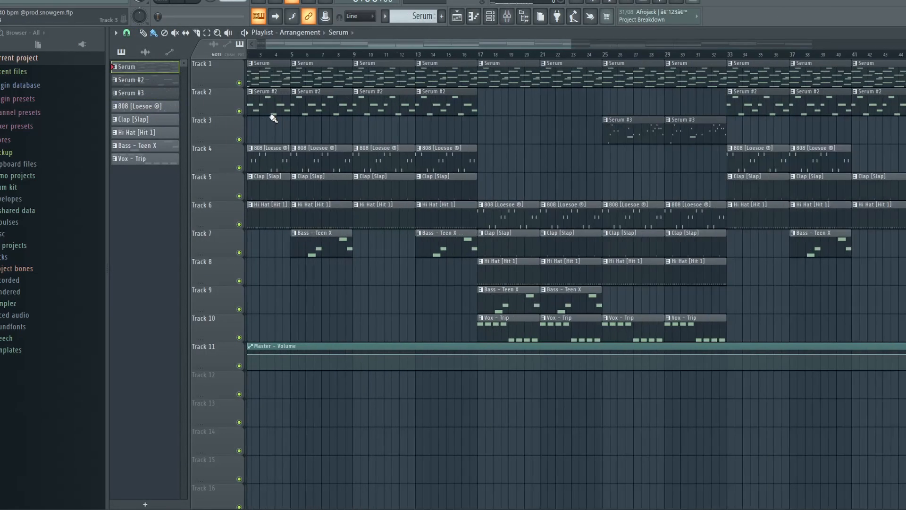
drag(321, 44, 413, 53)
scroll(424, 140, down, 5)
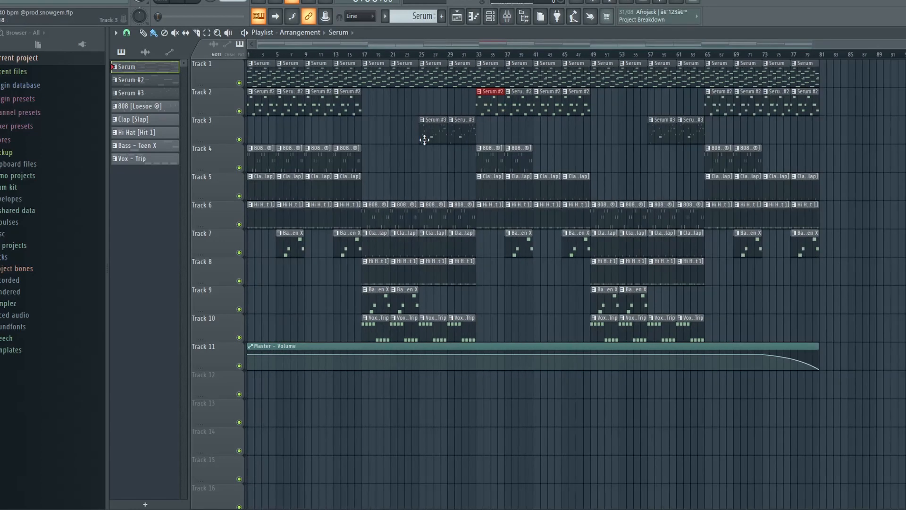
drag(482, 131, 149, 138)
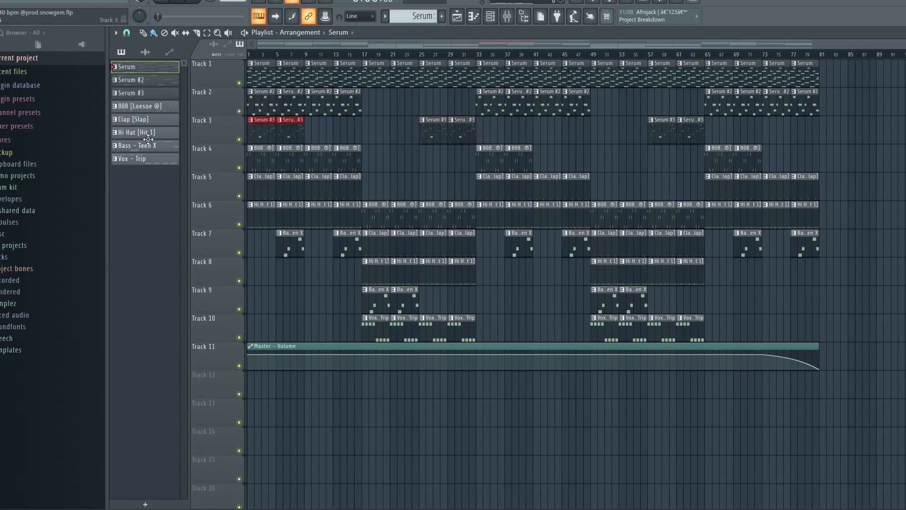
Solo Tracks 1, 2 and 3 together and play the arrangement from the start.
ctrl+click(239, 140)
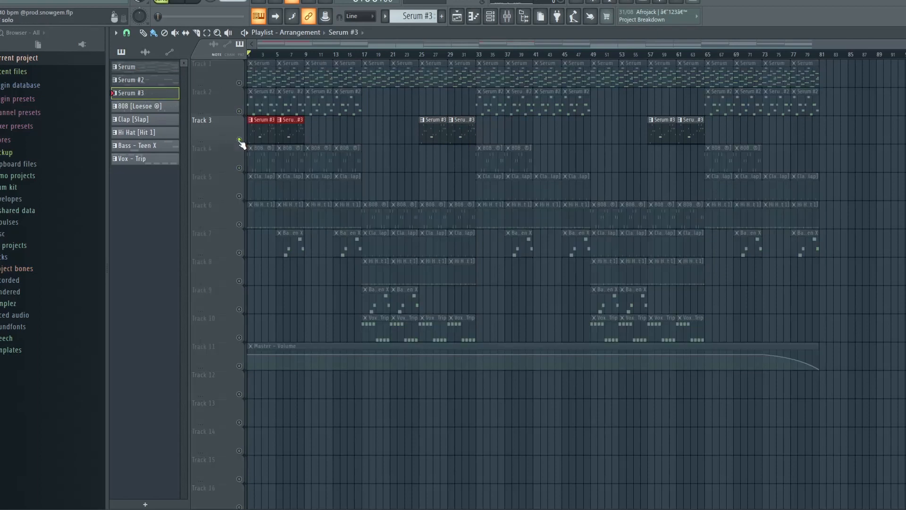
click(239, 111)
click(239, 83)
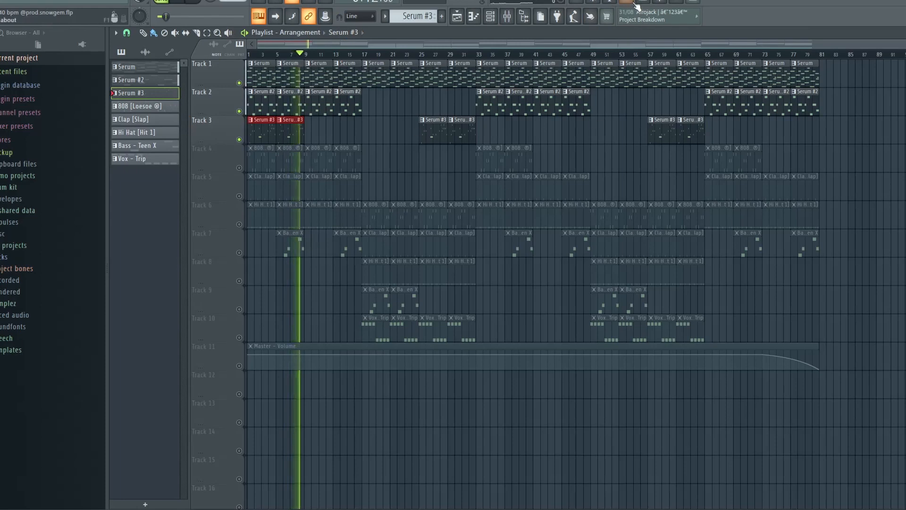
key(space)
Delete the two Serum #3 clips at the start of Track 3 and unsolo the tracks to restore full arrangement playback.
right_click(290, 134)
right_click(260, 136)
right_click(240, 139)
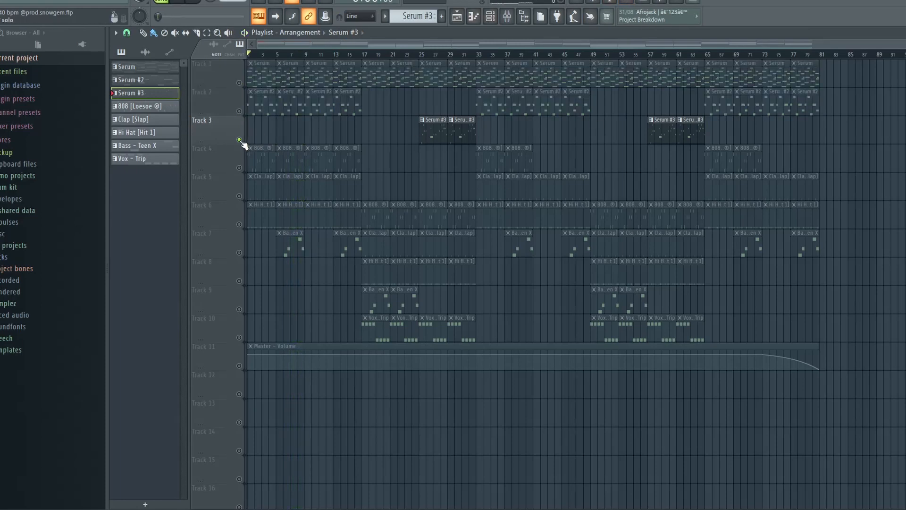
right_click(239, 140)
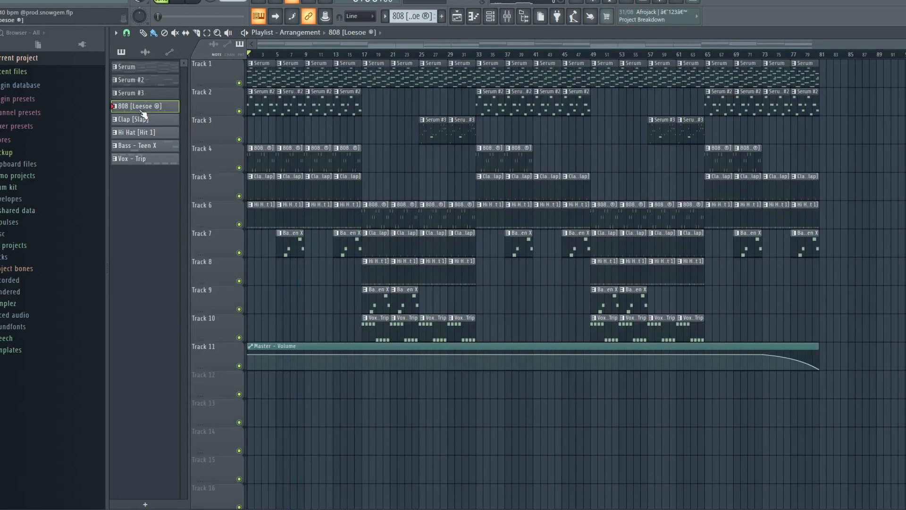
Inspect the 808 [Loesoe] pattern's notes in the piano roll and its sample in the channel settings.
key(F6)
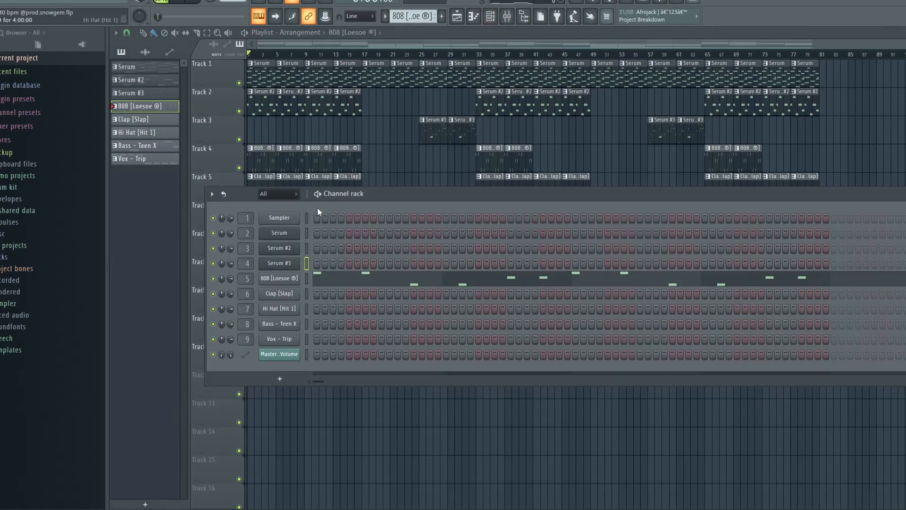
click(337, 285)
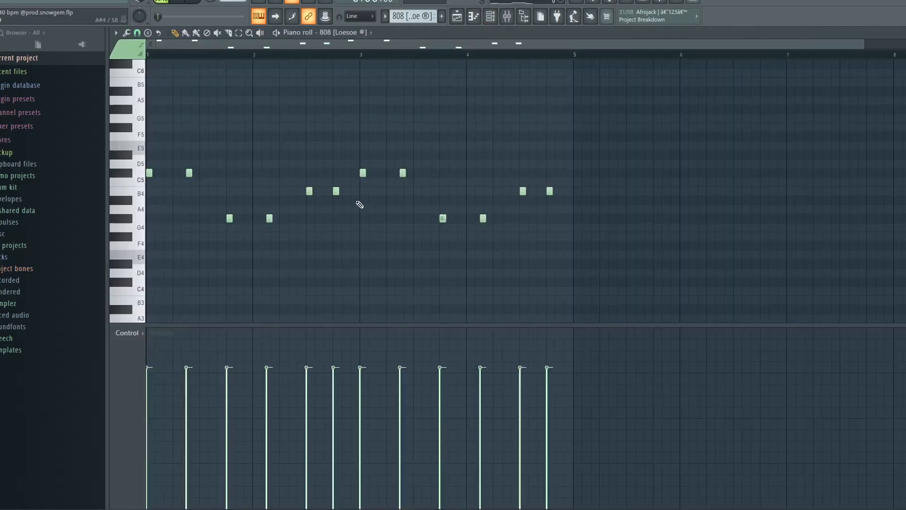
key(F7)
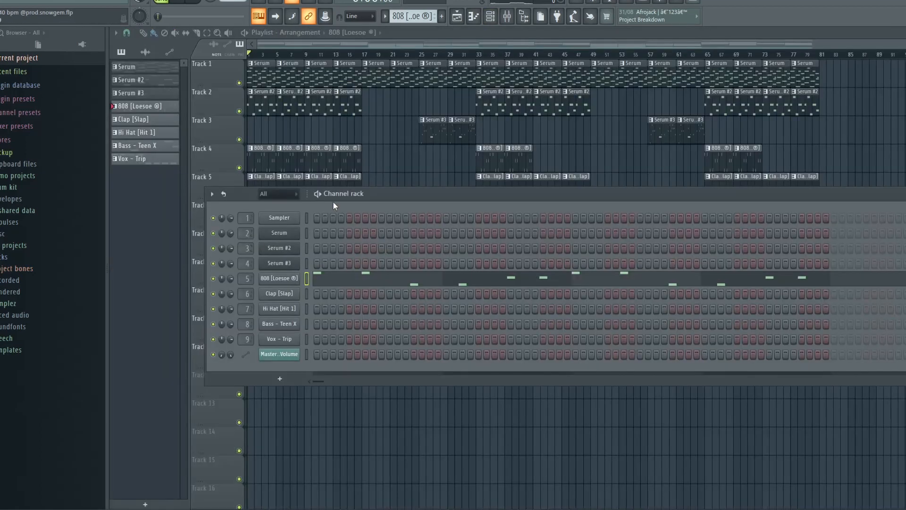
drag(333, 206, 298, 192)
click(226, 273)
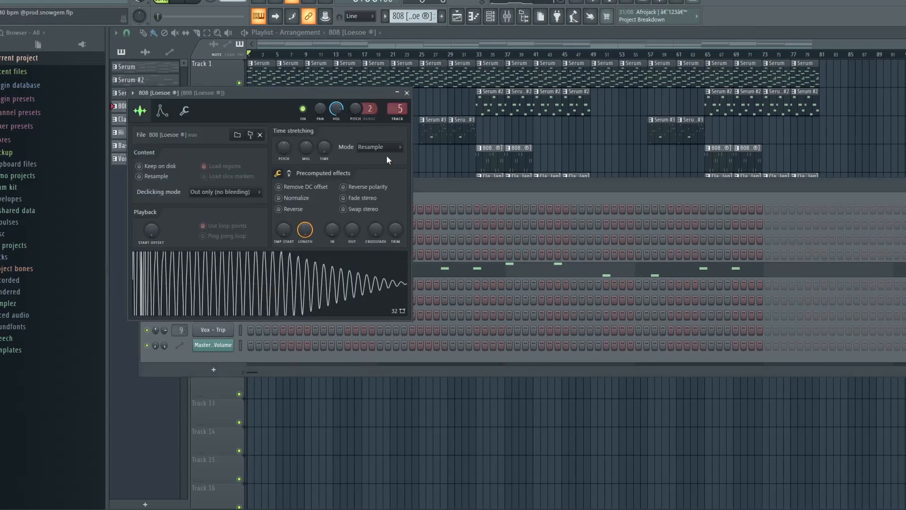
click(406, 93)
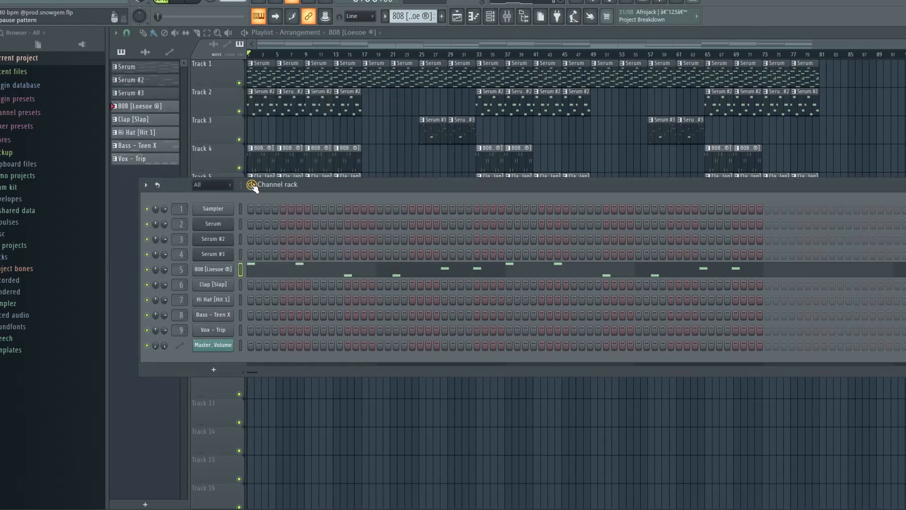
Play the 808 [Loesoe] pattern while viewing its notes in the piano roll.
click(299, 278)
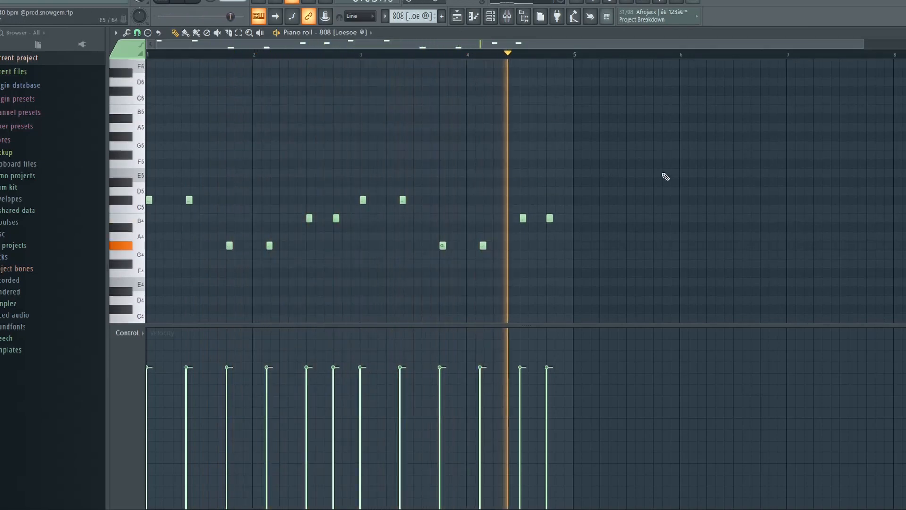
key(Escape)
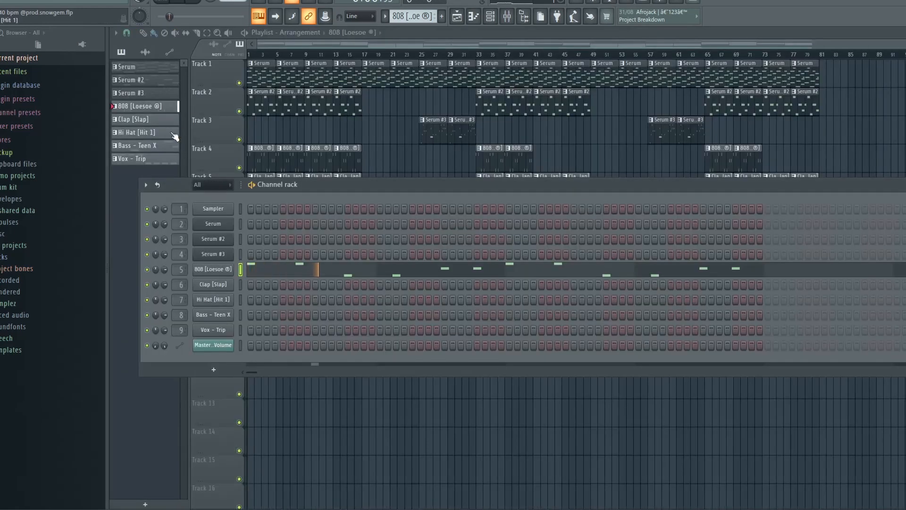
click(405, 269)
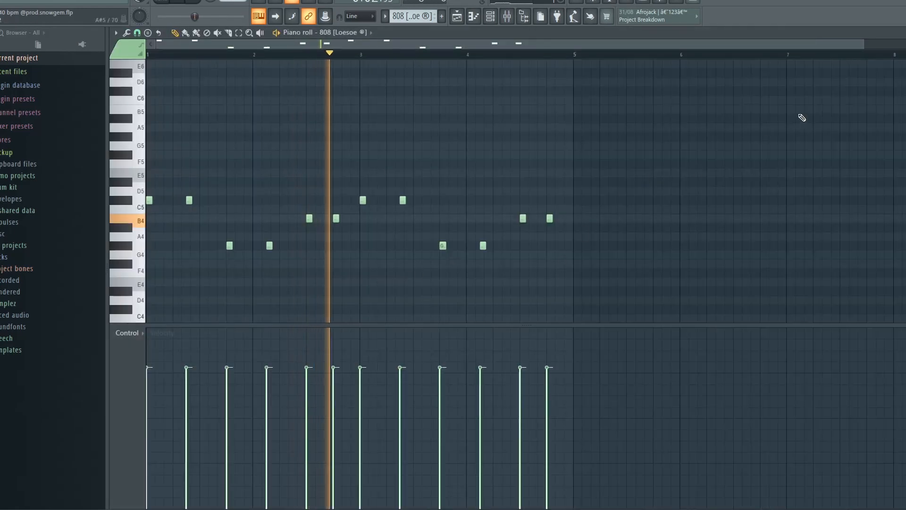
key(Escape)
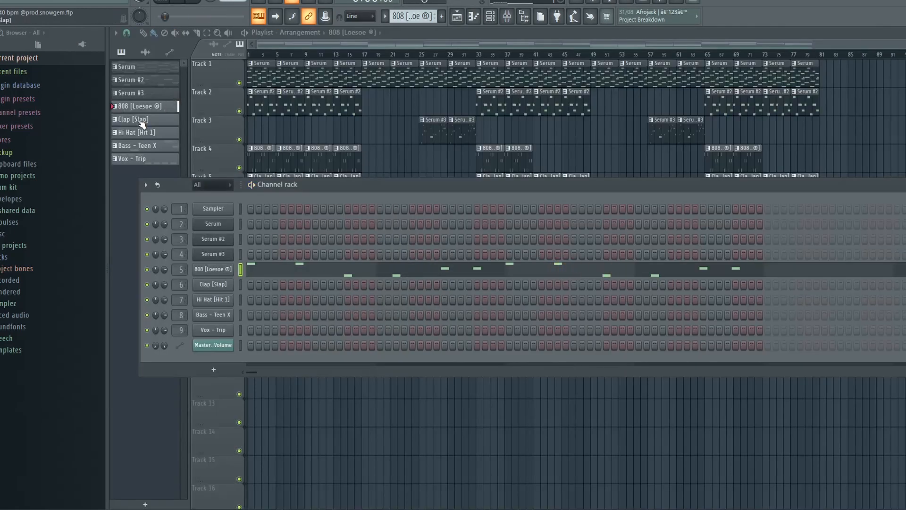
Play the Clap [Slap] and Hi Hat [Hit 1] patterns in turn and view their steps in the channel rack.
click(141, 120)
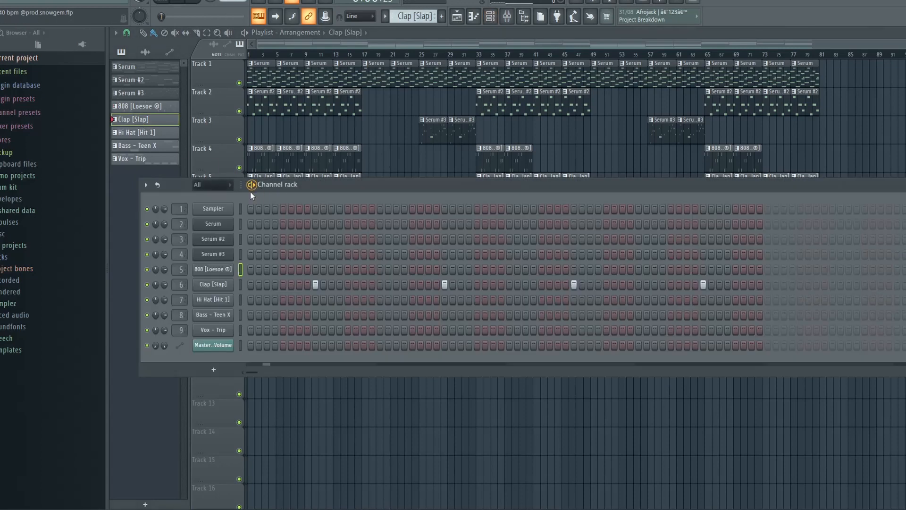
click(141, 133)
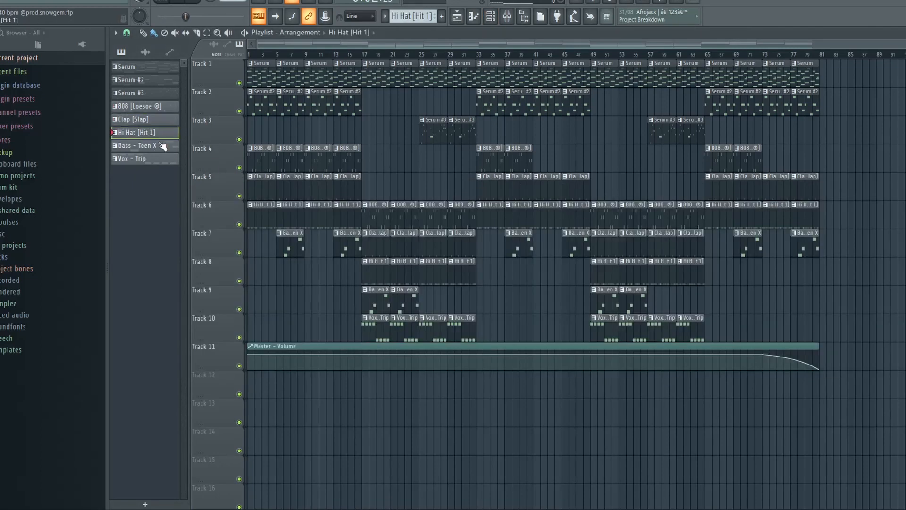
key(F6)
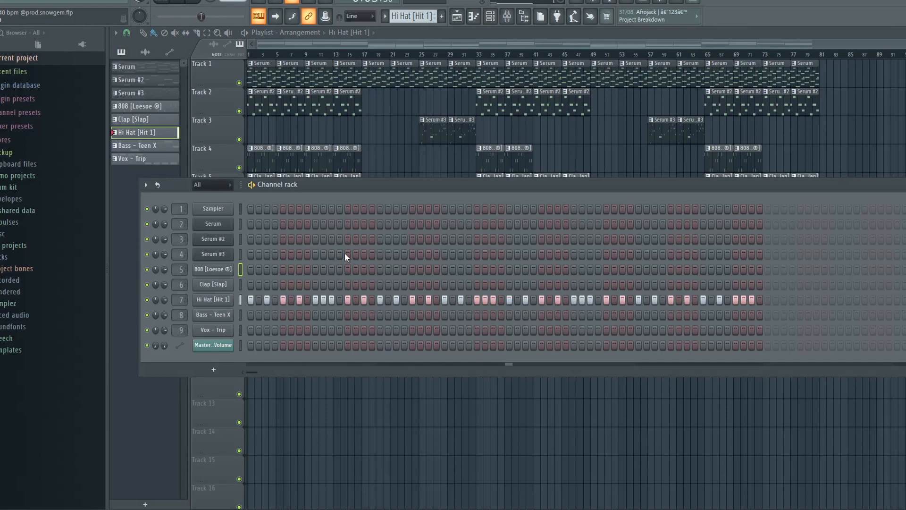
Select the Bass - Teen X pattern and play it while viewing its notes in the piano roll.
click(156, 146)
key(F6)
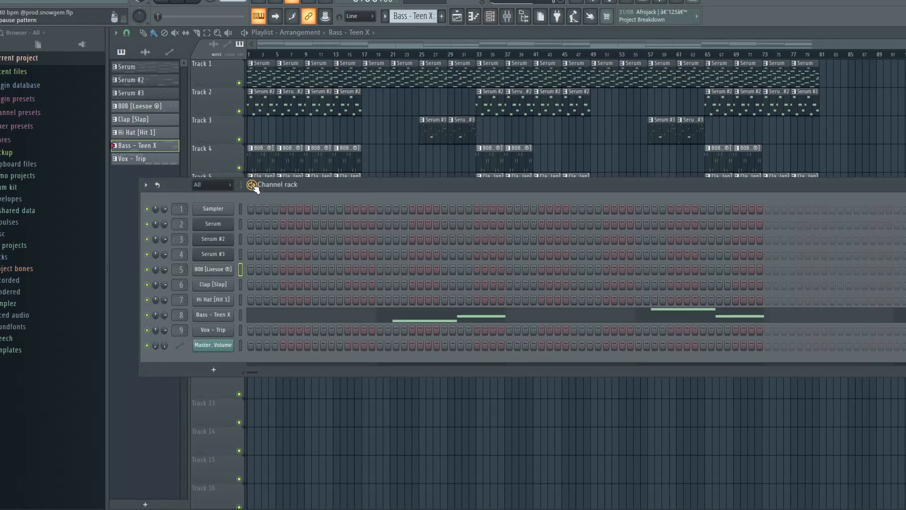
click(346, 315)
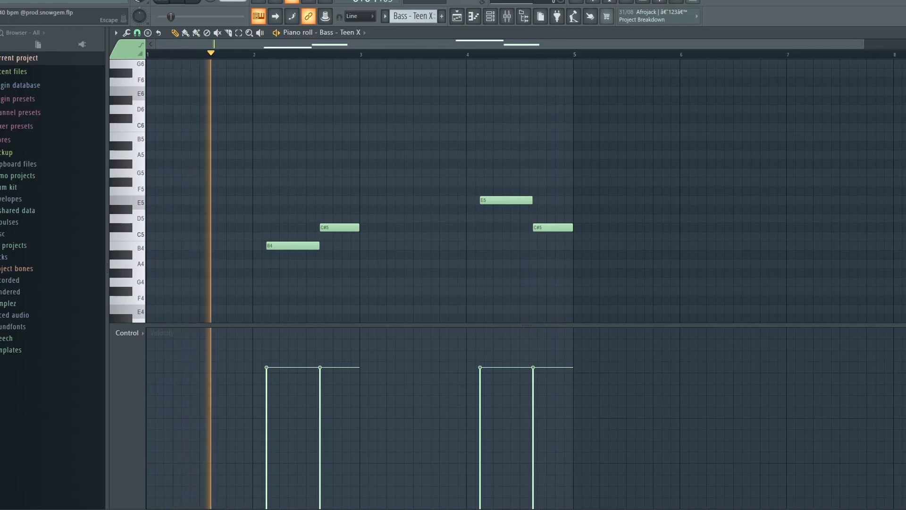
key(F7)
Select the Vox - Trip pattern and play it while viewing its notes in the piano roll.
click(142, 160)
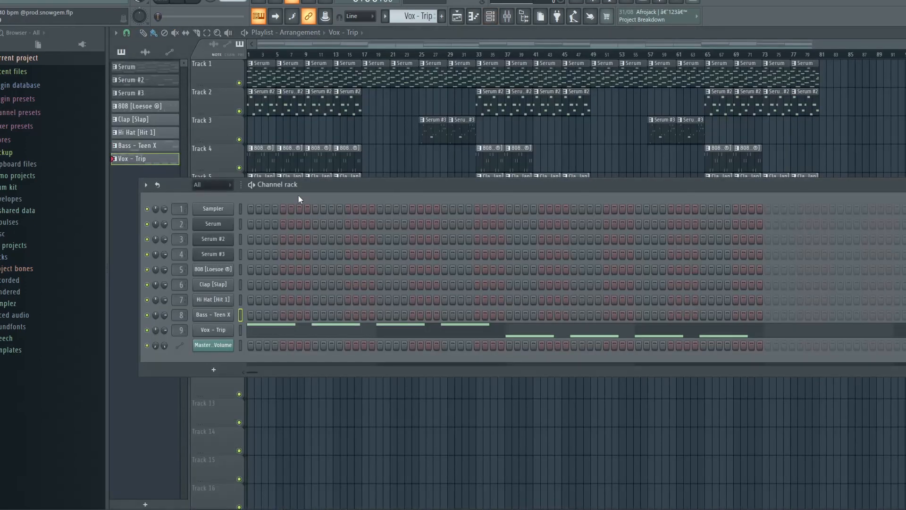
mouse_move(299, 195)
mouse_down()
mouse_move(308, 182)
mouse_move(314, 188)
mouse_up()
click(369, 322)
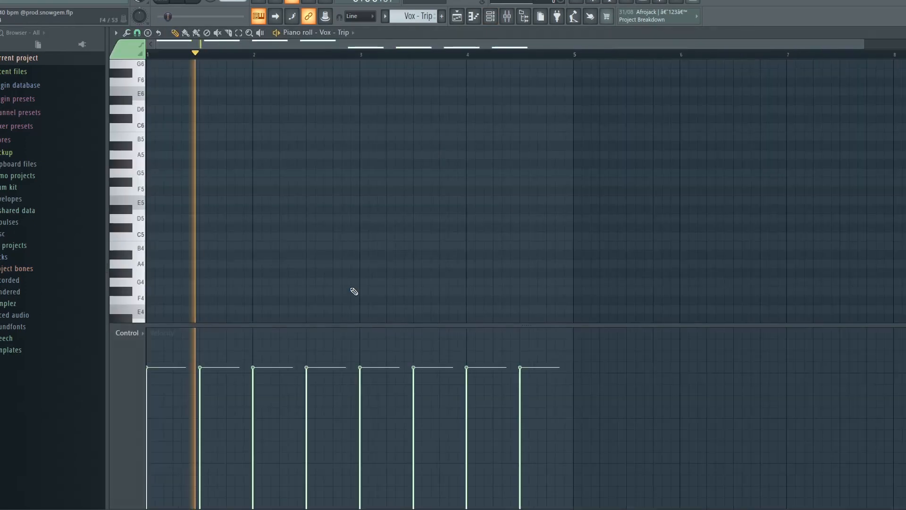
scroll(359, 243, down, 5)
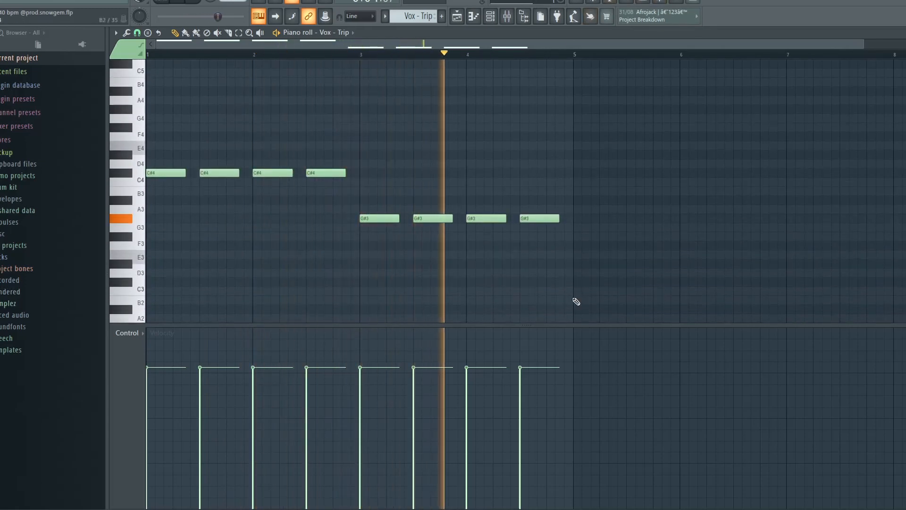
key(space)
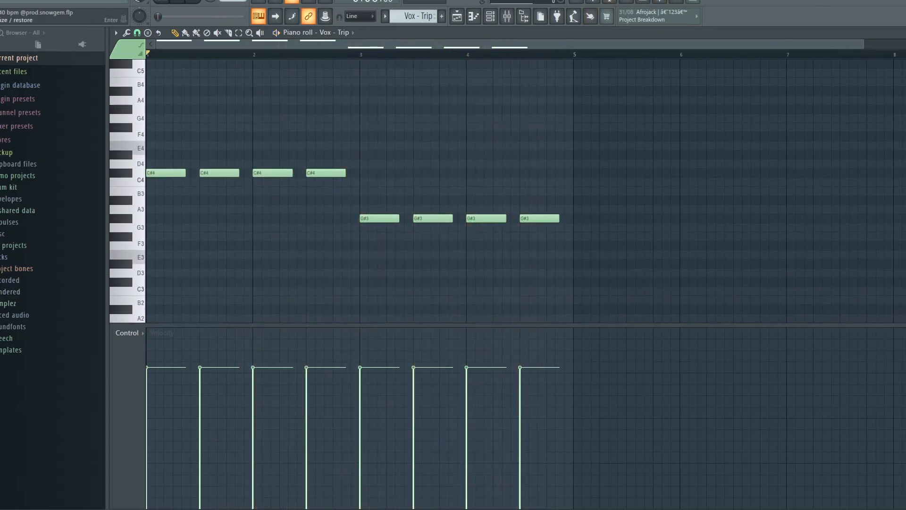
Return to the playlist and play the full arrangement from the start.
key(Escape)
key(F6)
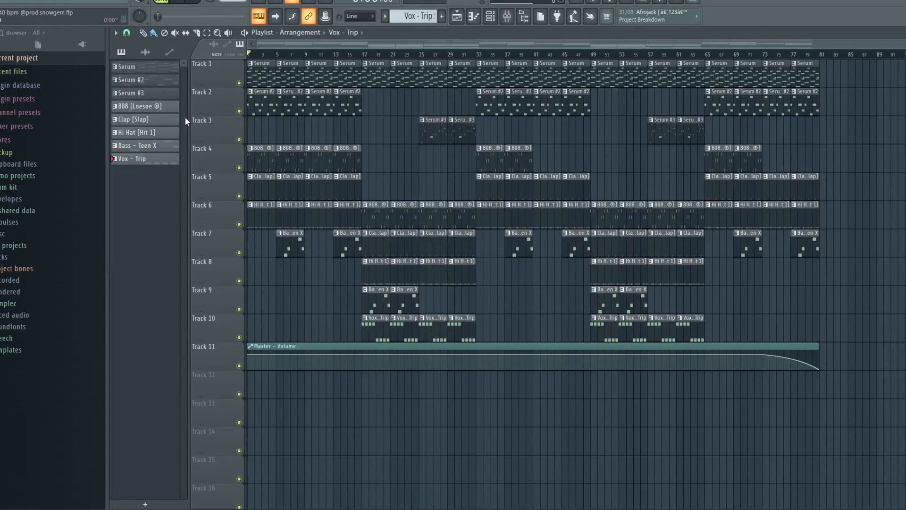
key(space)
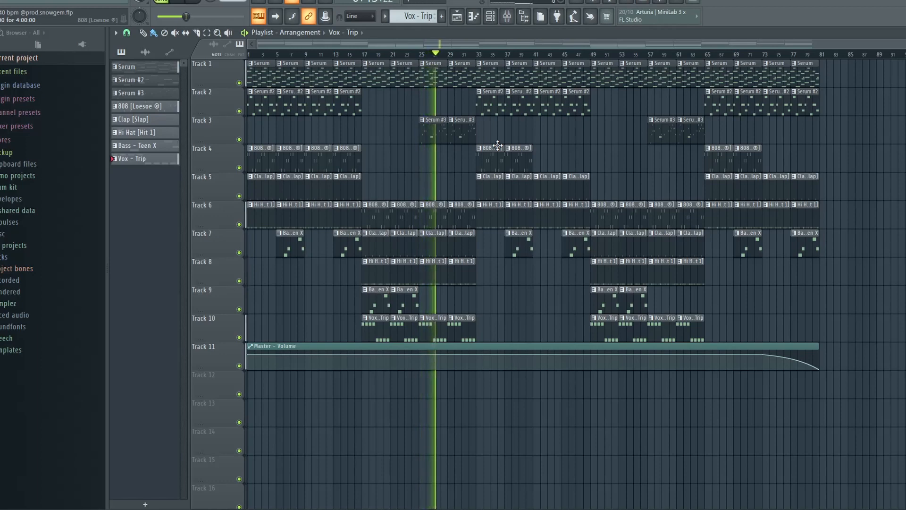
key(space)
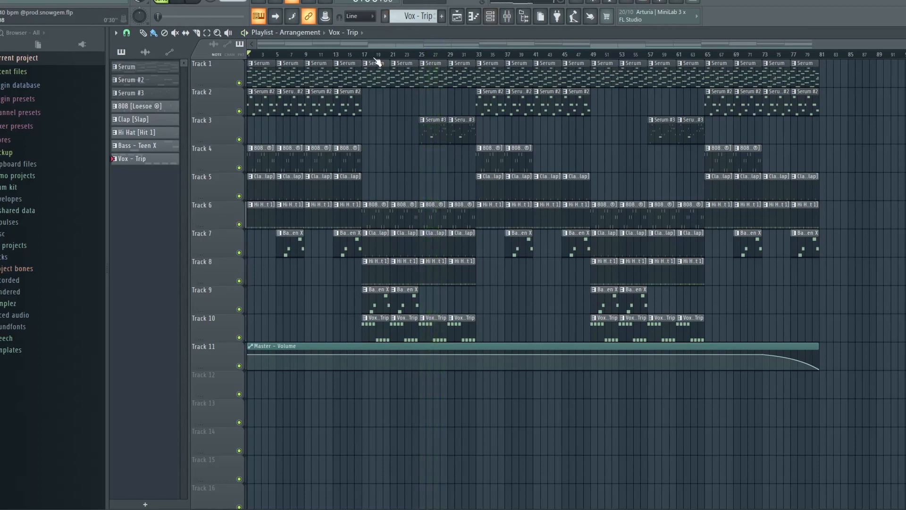
Highlight the playlist sections at bars 1 to 17 and 17 to 33 in turn, and clear the time selection.
drag(497, 102, 171, 69)
drag(253, 57, 357, 64)
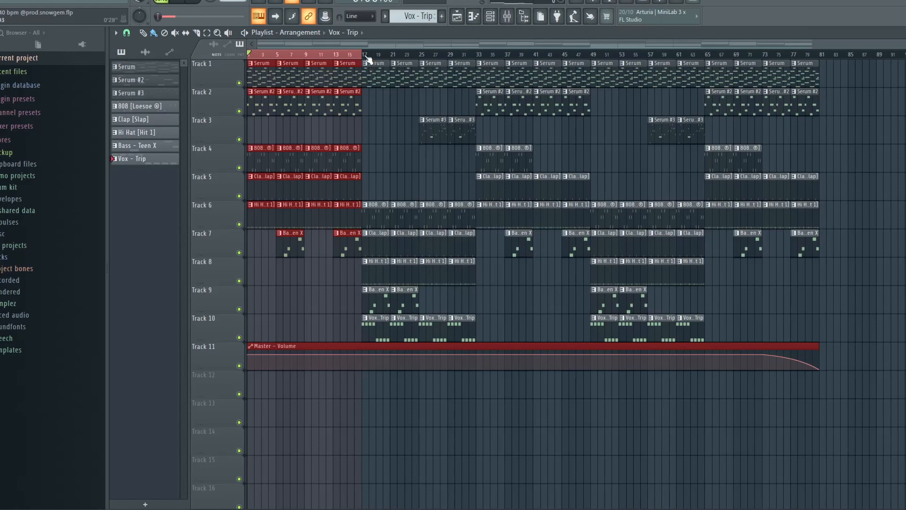
drag(364, 59, 478, 73)
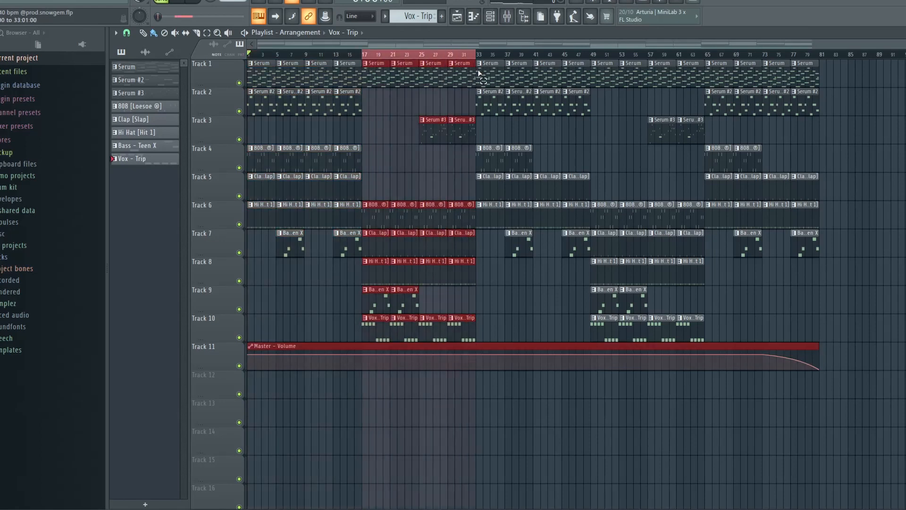
click(452, 58)
drag(370, 58, 246, 62)
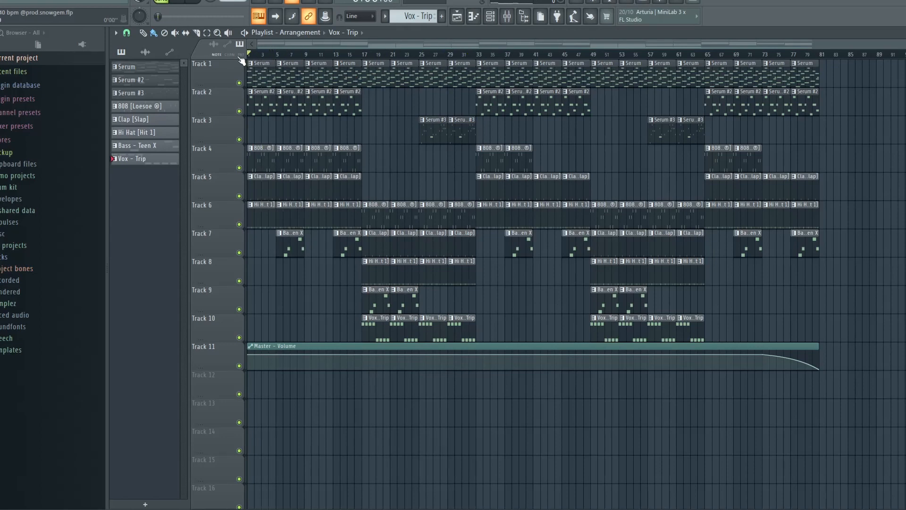
drag(241, 60, 39, 44)
mouse_move(261, 54)
mouse_down()
mouse_move(412, 61)
mouse_move(372, 64)
mouse_move(472, 91)
mouse_move(748, 75)
mouse_move(606, 67)
mouse_move(756, 84)
mouse_move(263, 46)
mouse_up()
scroll(381, 148, down, 5)
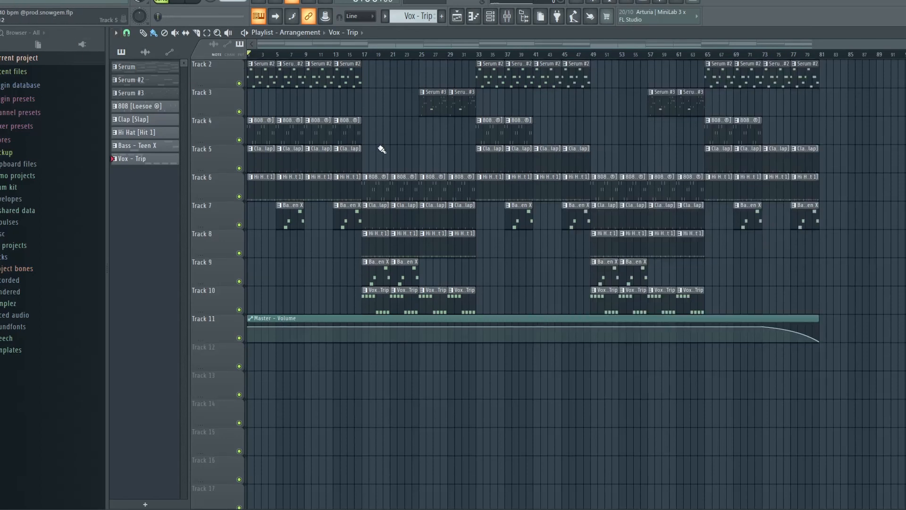
scroll(472, 163, up, 5)
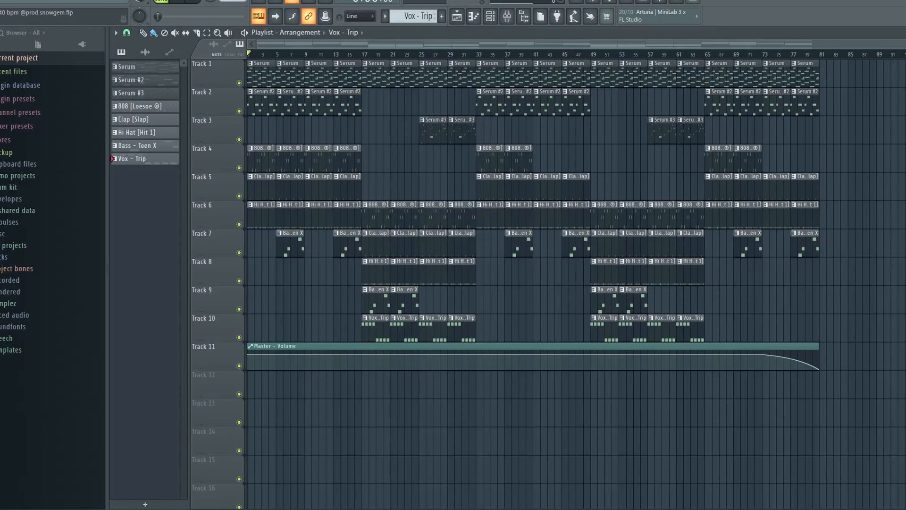
click(202, 509)
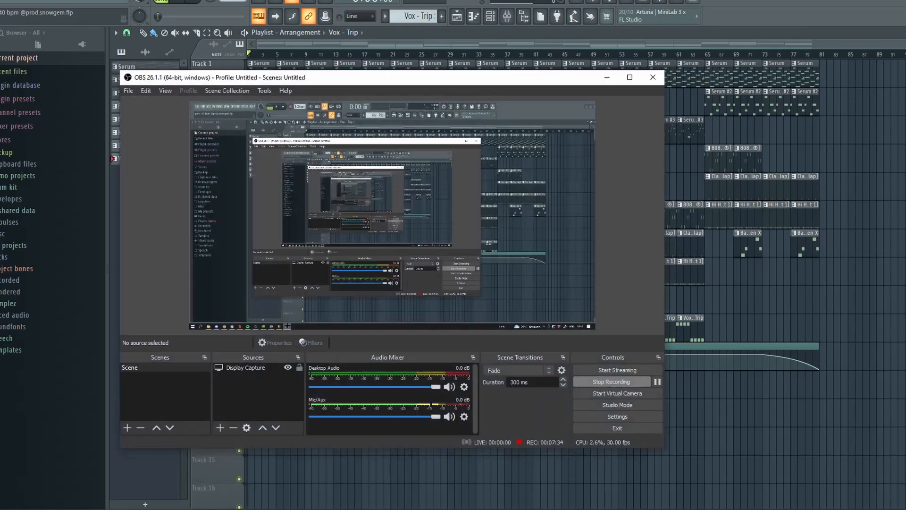
click(616, 82)
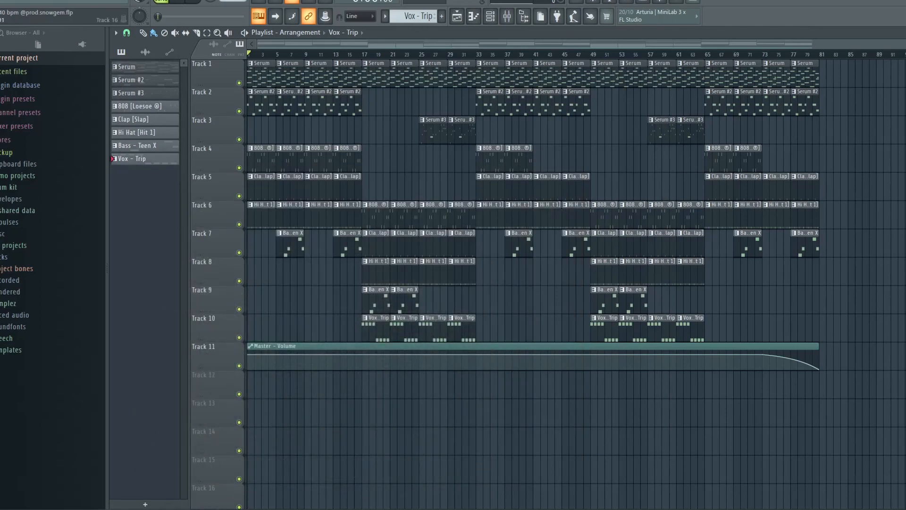
key(alt+Tab)
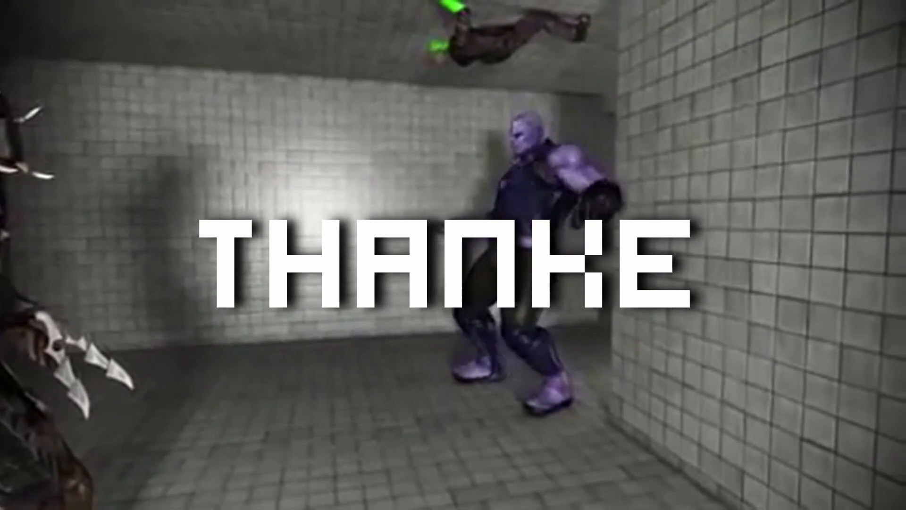